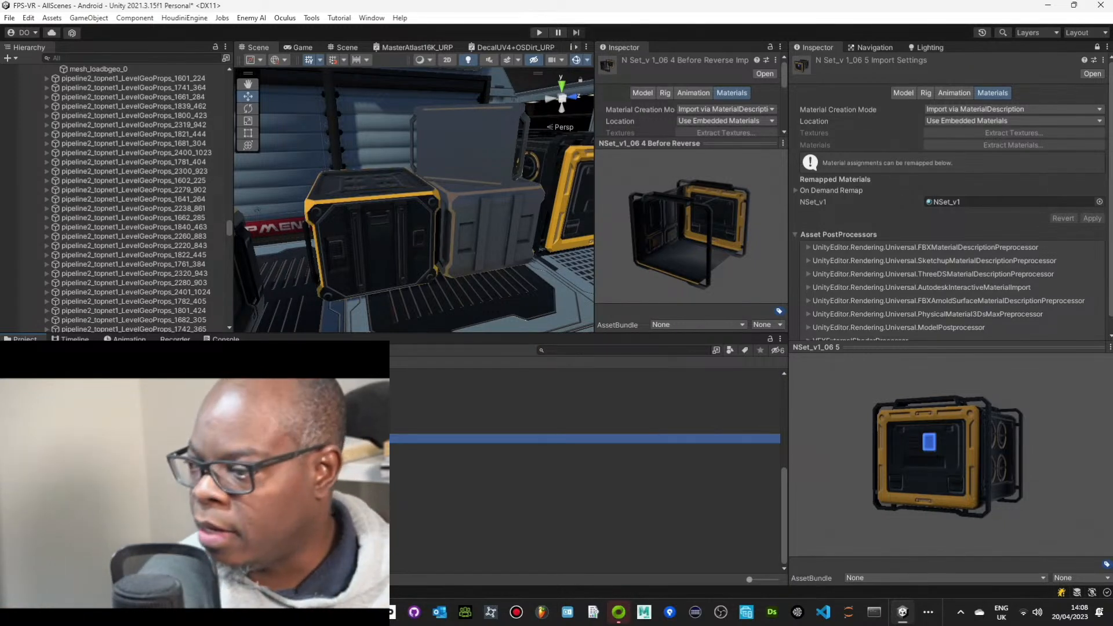
Select the grey crate meshes in the scene and inspect their faces from several sides against the neighbouring crates
mouse_move(442, 261)
alt+mouse_down()
mouse_move(437, 235)
mouse_move(331, 231)
mouse_move(325, 241)
mouse_move(363, 226)
mouse_move(403, 245)
mouse_move(449, 241)
alt+mouse_up()
click(483, 245)
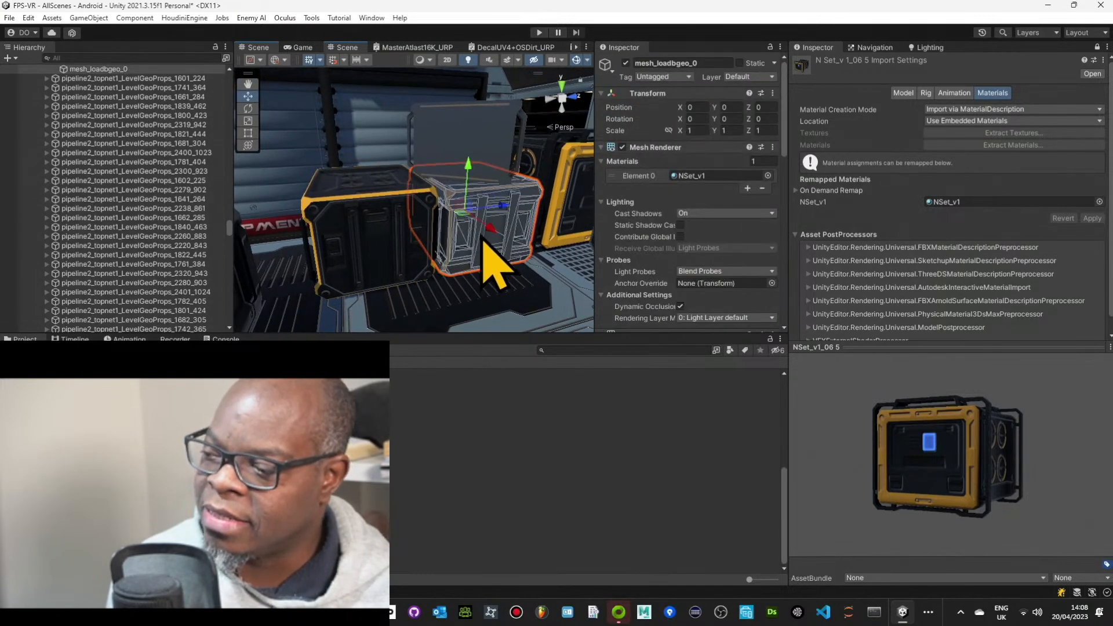
click(492, 193)
alt+drag(472, 203, 264, 194)
click(345, 189)
alt+drag(336, 199, 520, 205)
alt+scroll(520, 204, up, 5)
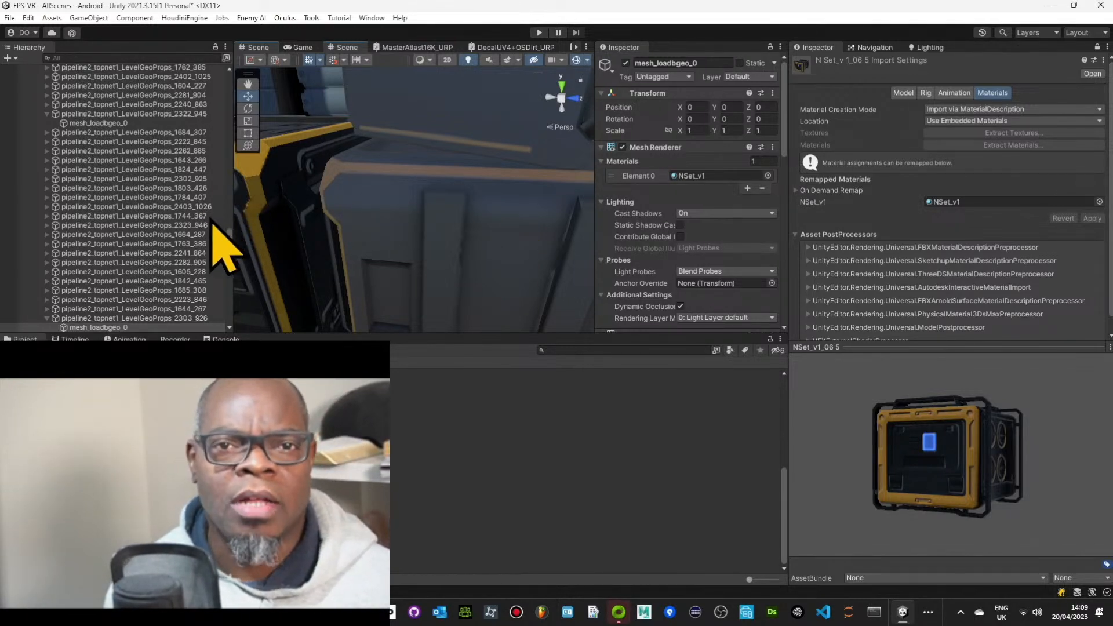
alt+drag(360, 225, 461, 232)
right_drag(462, 232, 462, 235)
alt+drag(451, 239, 275, 229)
scroll(200, 154, up, 5)
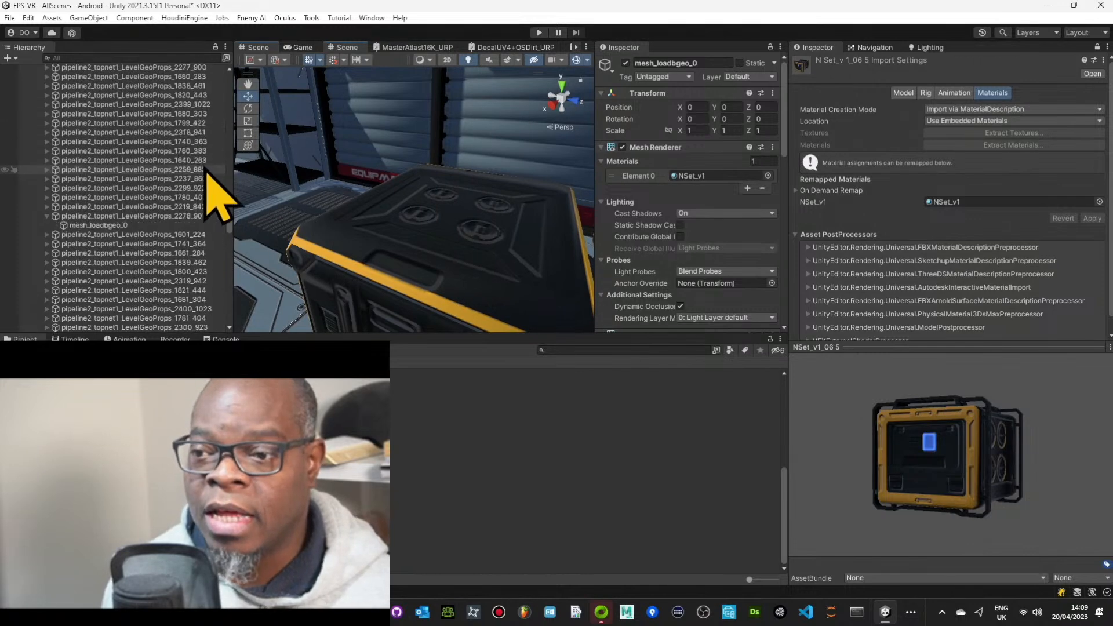
Select the LevelGeoProps group under pipeline2_OUTPUTS and frame the whole level in the scene view
drag(229, 224, 248, 99)
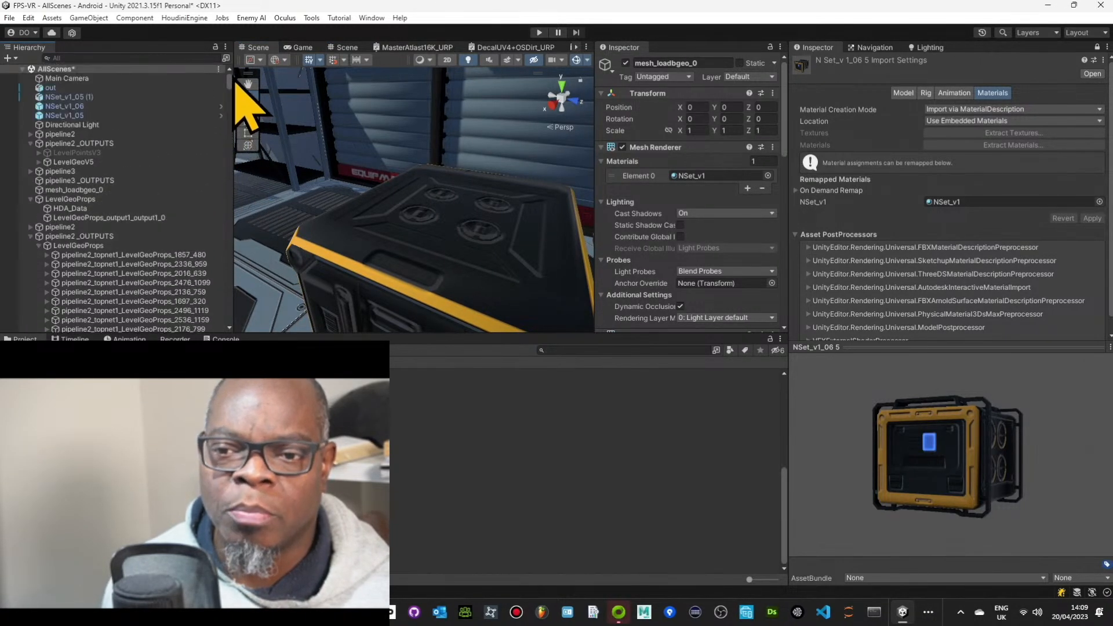
click(116, 245)
key(f)
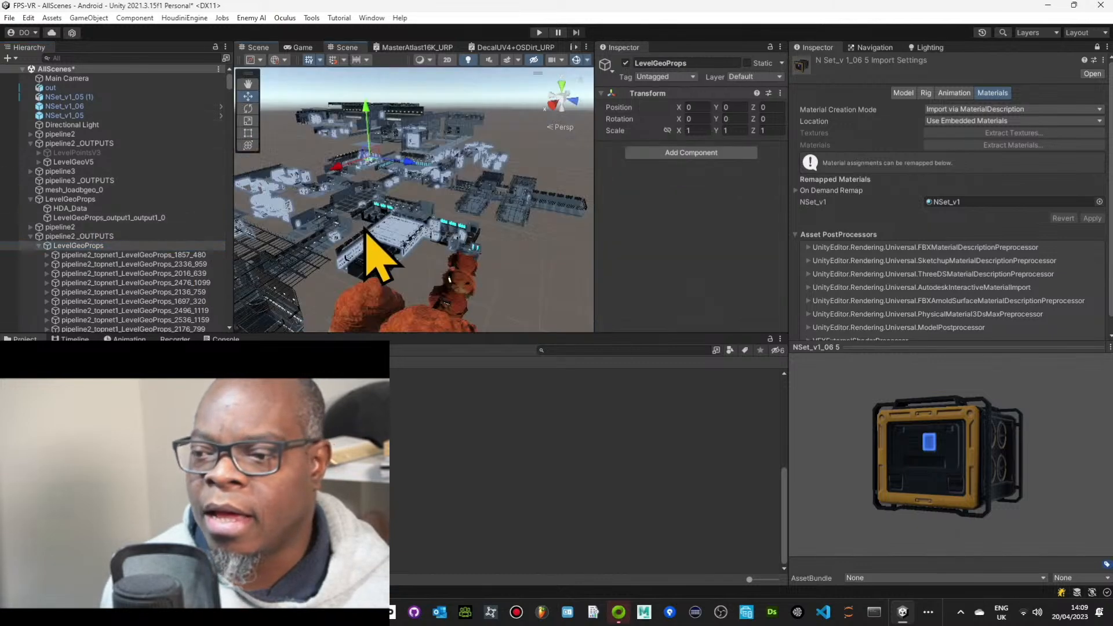
alt+drag(367, 249, 387, 272)
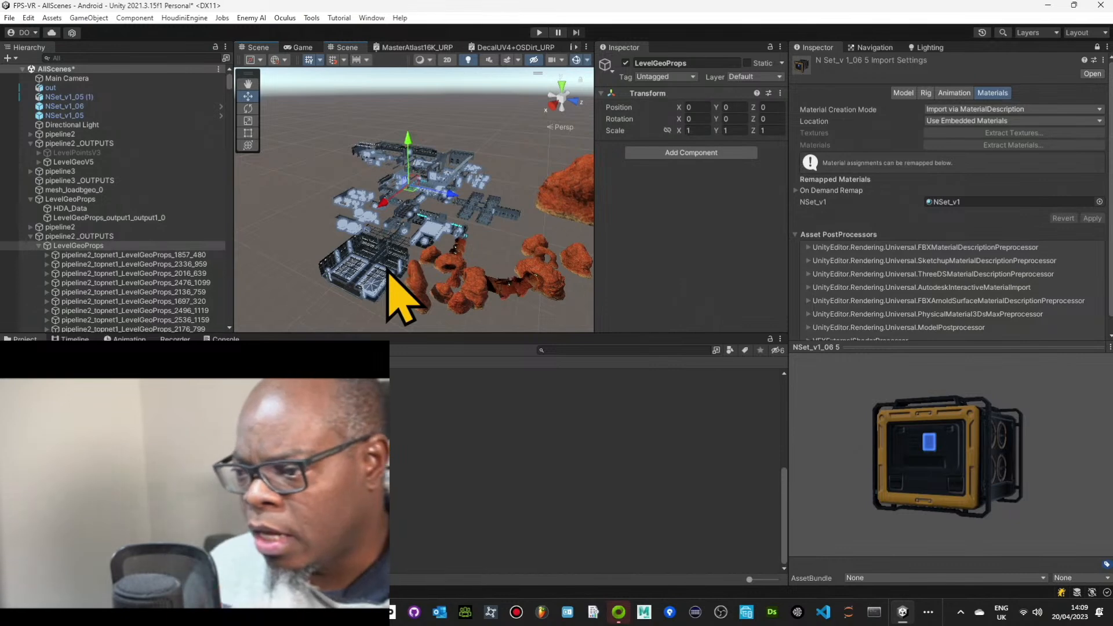
Pick a crate mesh in the level overview, frame it and inspect it together with the surrounding crates
click(461, 242)
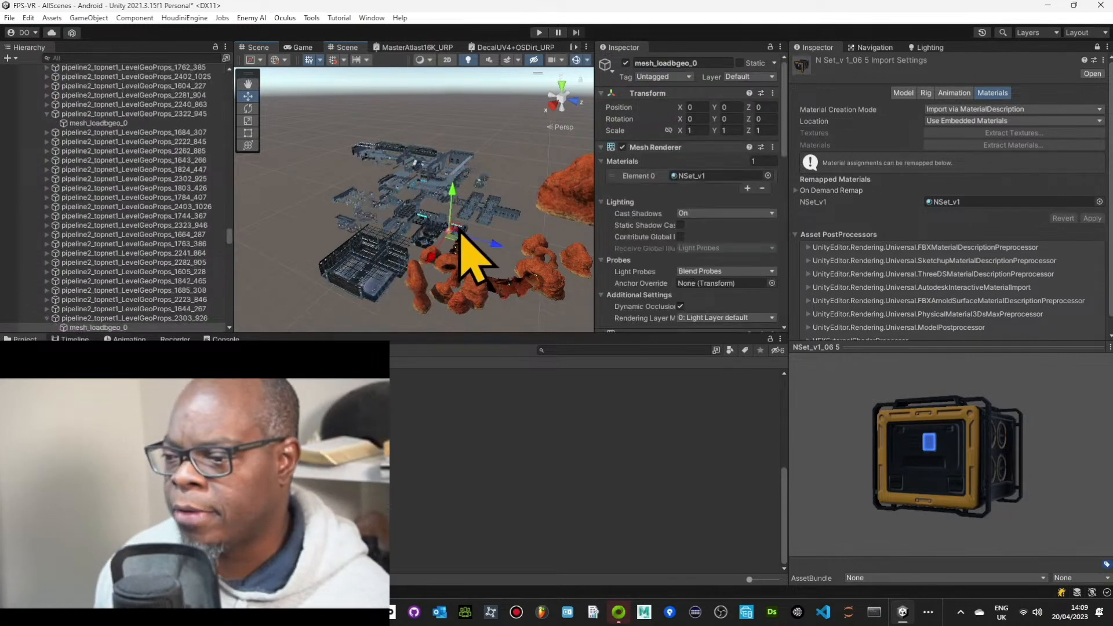
key(f)
mouse_move(452, 229)
alt+mouse_down()
mouse_move(489, 238)
mouse_move(466, 237)
alt+mouse_up()
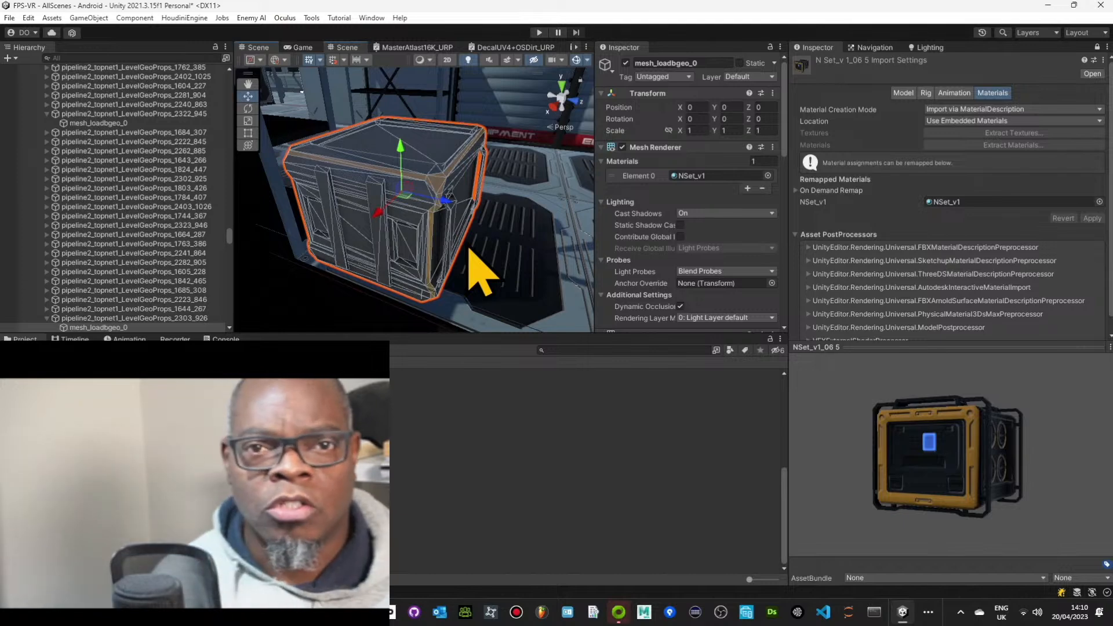
alt+drag(471, 251, 479, 224)
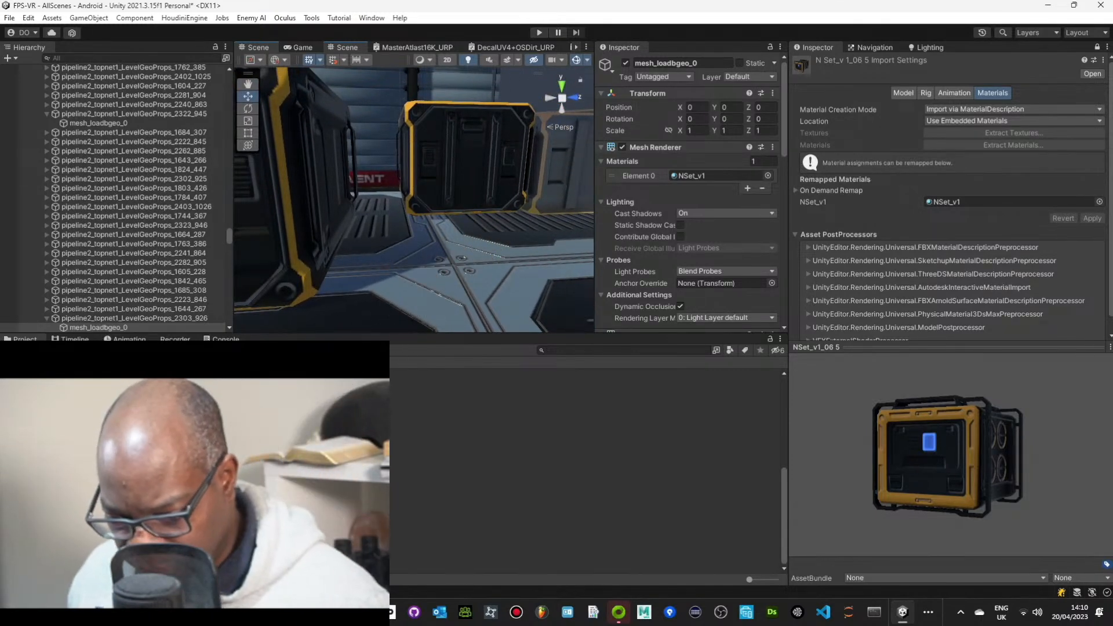
Open the NSet_v1_06 3 model in a floating preview and rotate it to inspect the front and sides
click(279, 429)
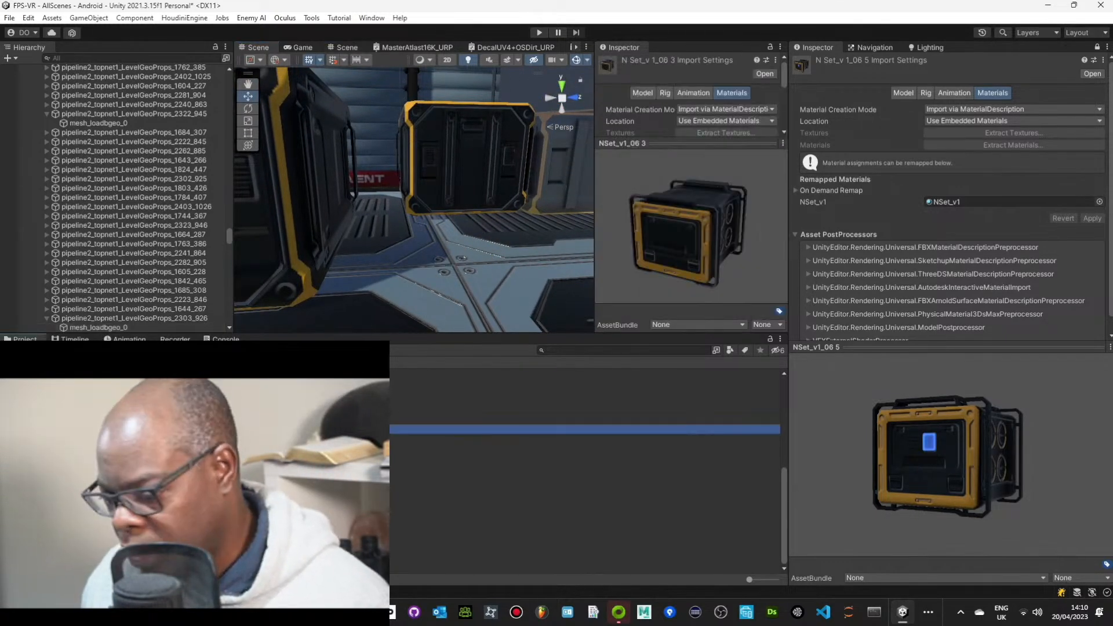
drag(663, 251, 652, 165)
right_click(643, 146)
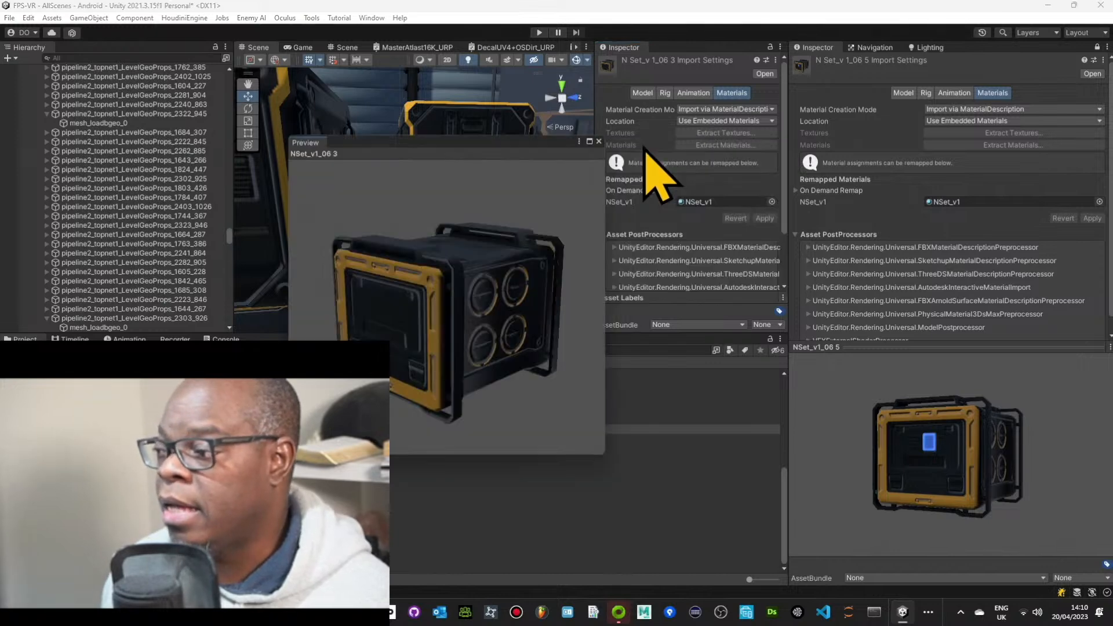
drag(468, 286, 518, 282)
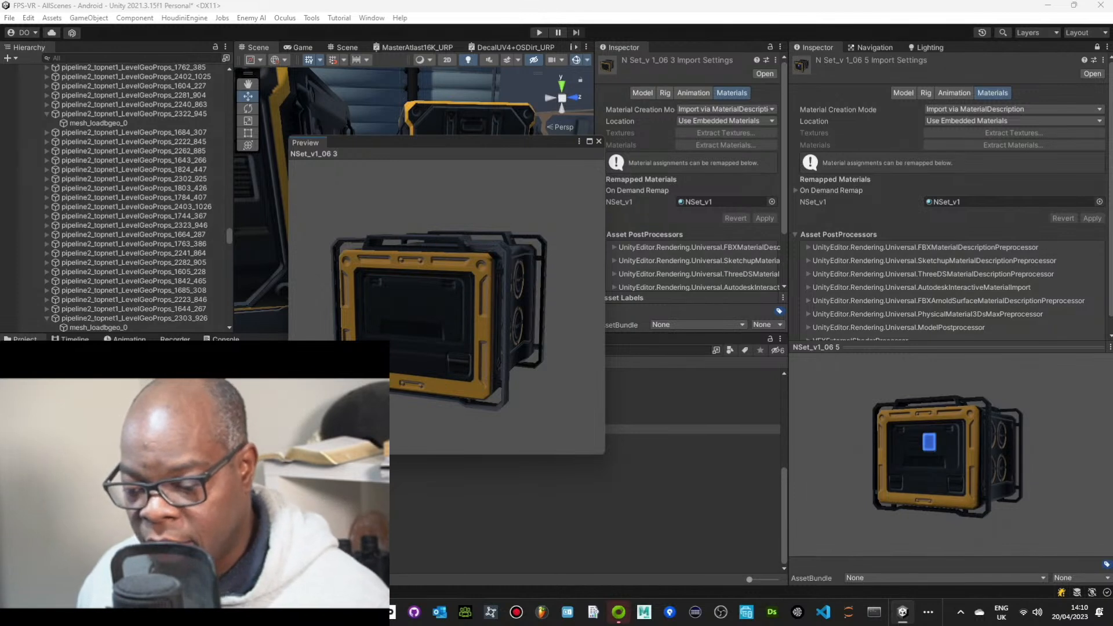
Preview the NSet_v1_06 4 Before Reverse model, rotate it at full-screen size and restore the preview window
click(232, 438)
drag(388, 403, 386, 402)
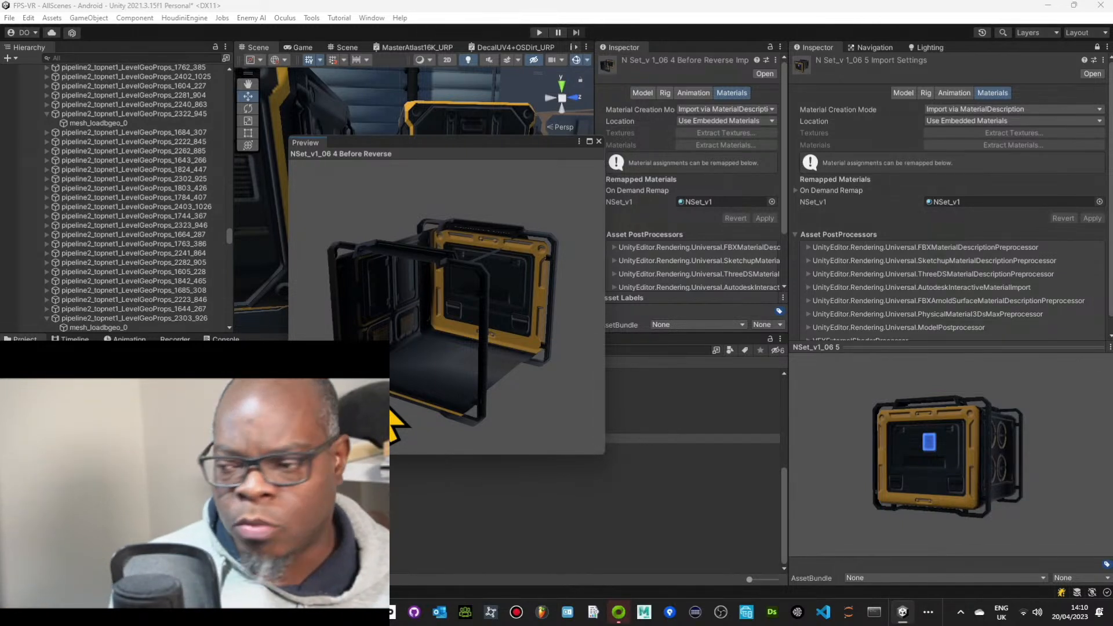
drag(389, 385, 391, 398)
drag(423, 291, 487, 243)
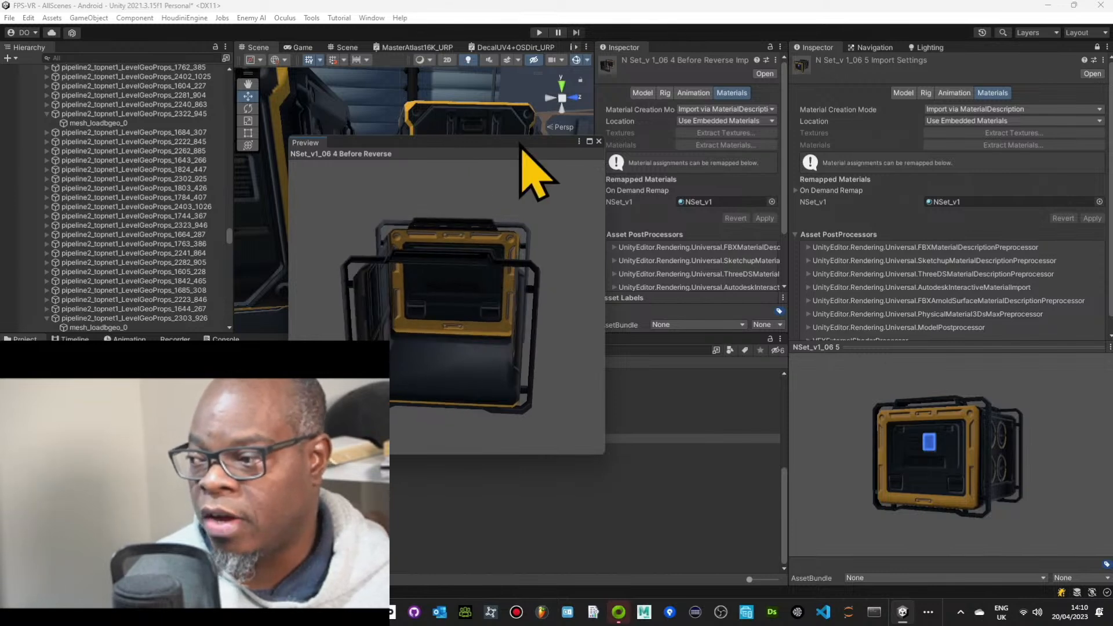
click(590, 140)
drag(589, 149, 444, 245)
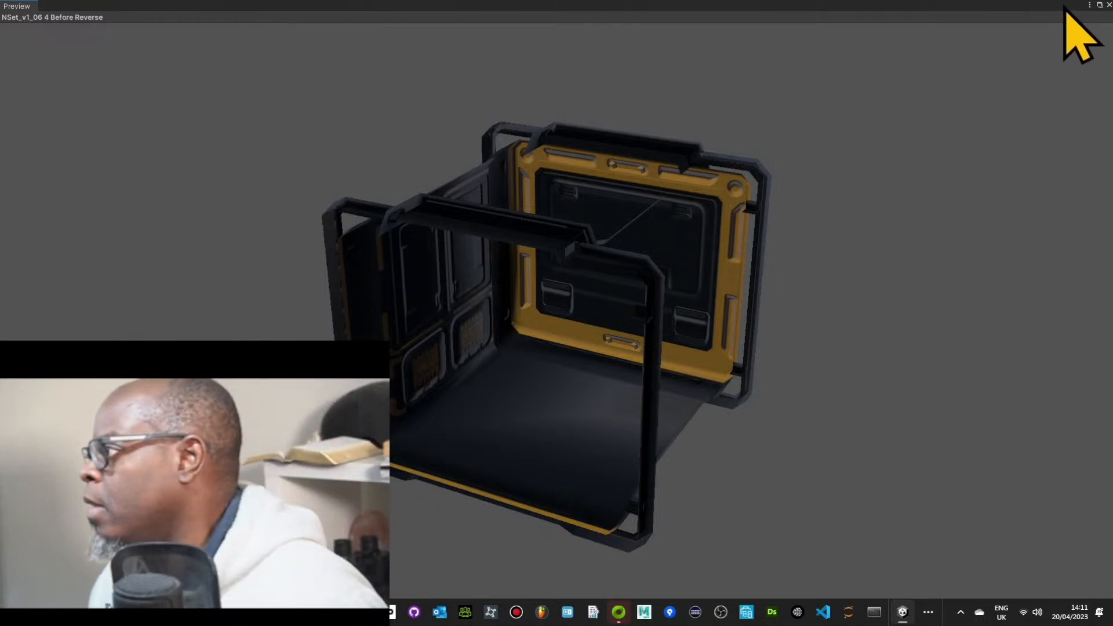
click(1099, 5)
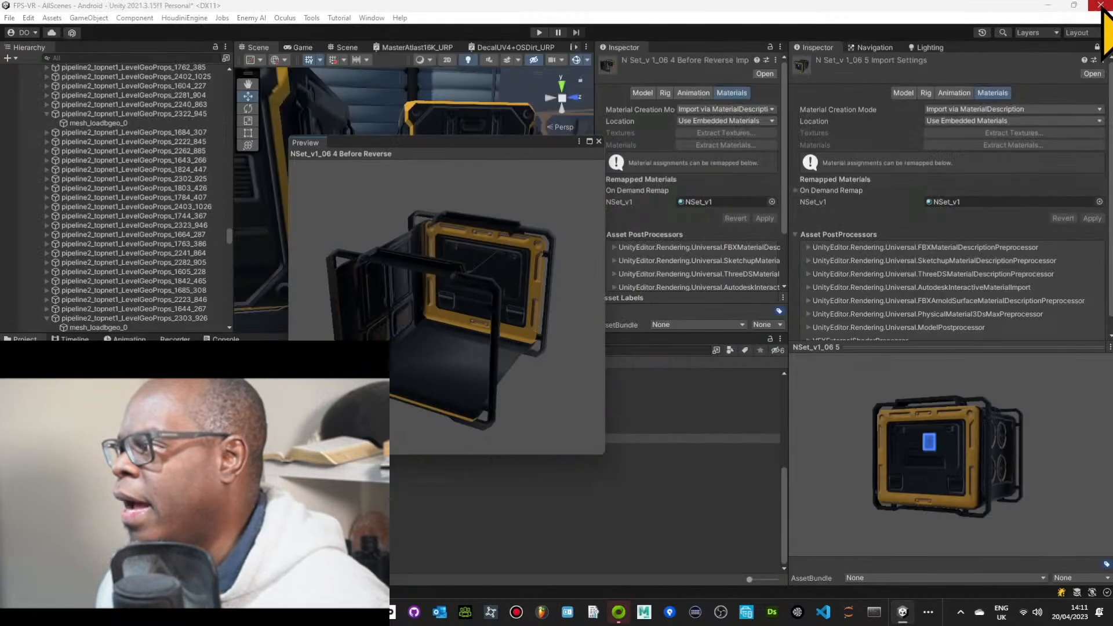
Compare the previewed model with the grey crate in the scene, select that crate and close the floating preview
drag(466, 142, 469, 220)
right_drag(440, 186, 390, 189)
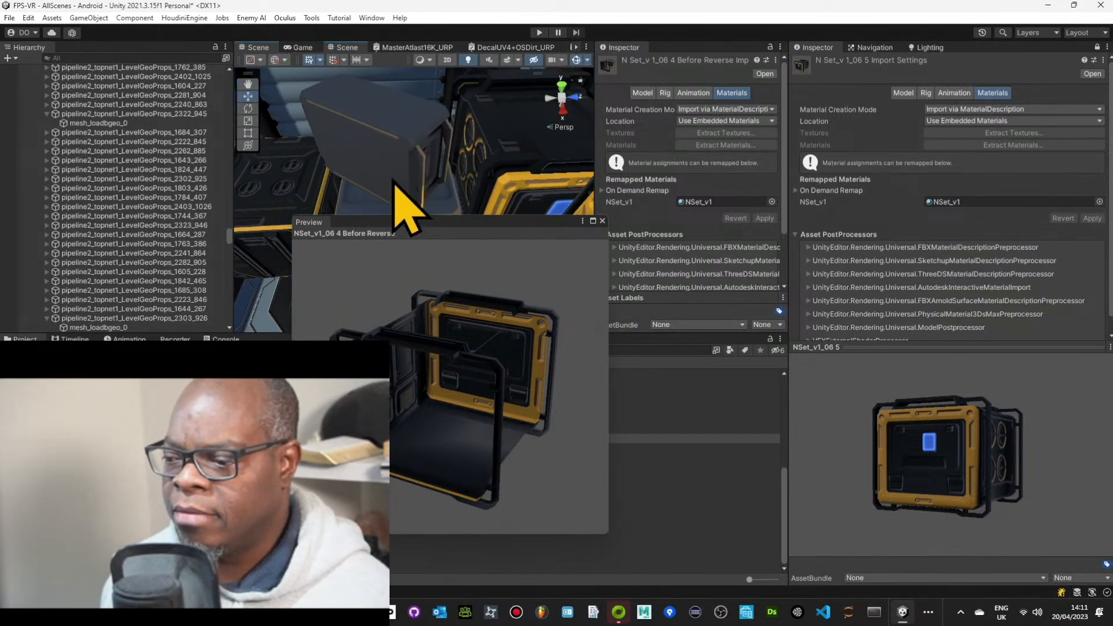
click(394, 182)
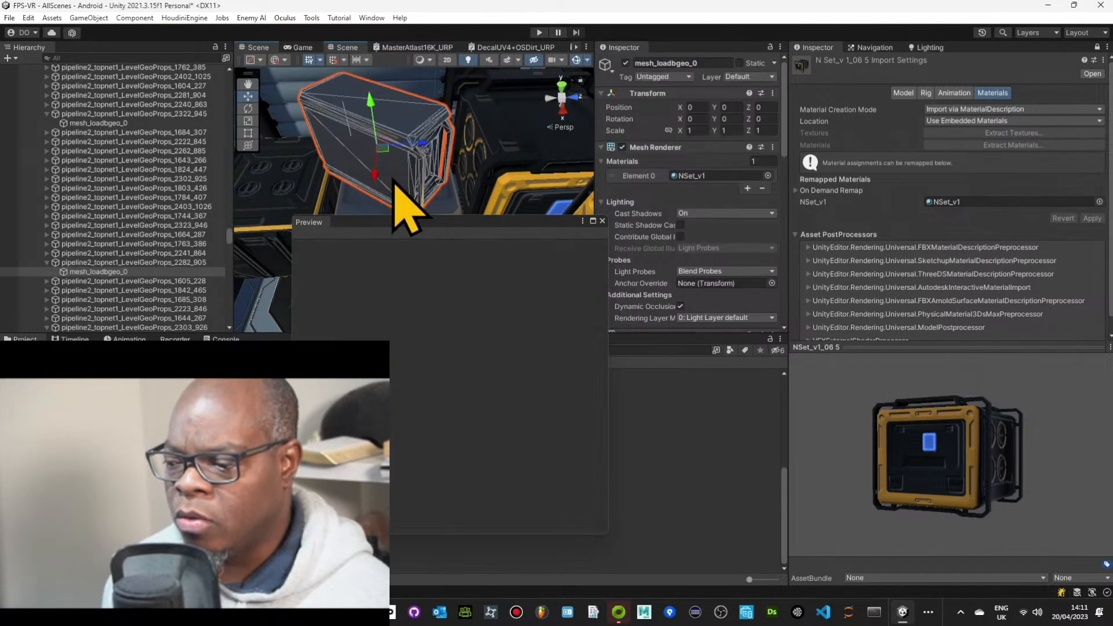
click(603, 222)
mouse_move(428, 249)
right_down()
mouse_move(428, 236)
mouse_move(433, 248)
right_up()
Switch to the Houdini project 1044.hiplc and orbit around the crate frame's wireframe
key(super+Tab)
key(Right)
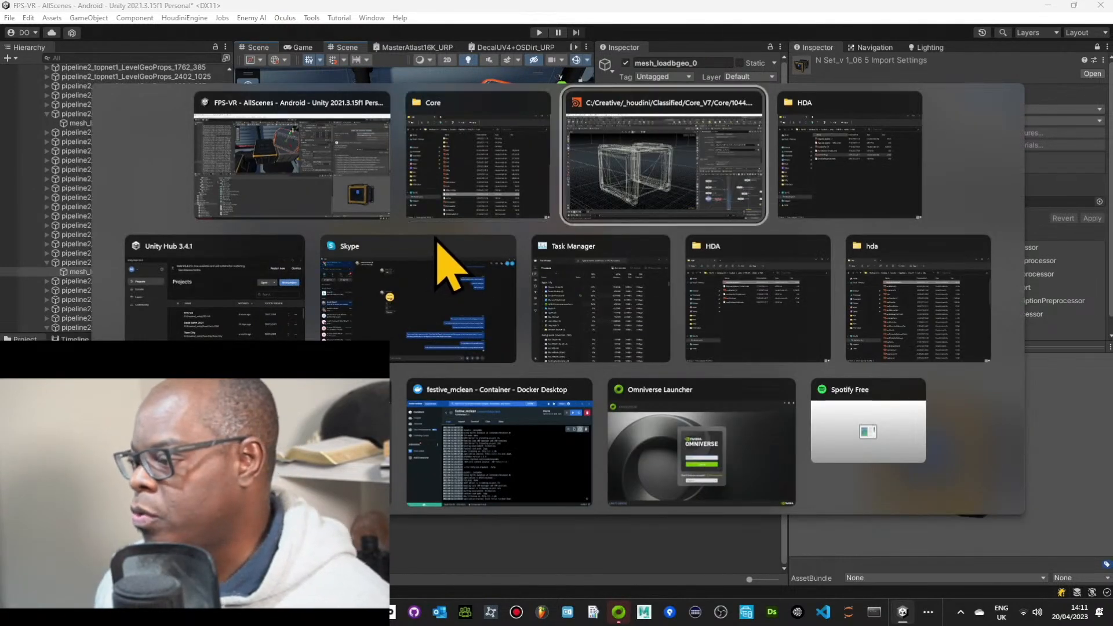
key(Return)
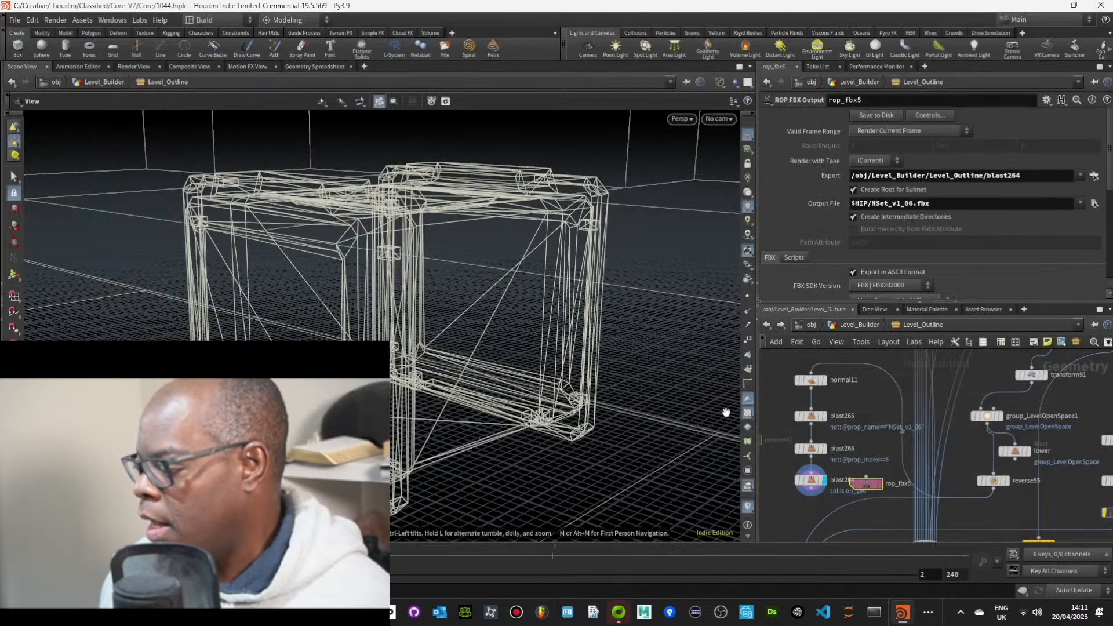
drag(635, 397, 576, 402)
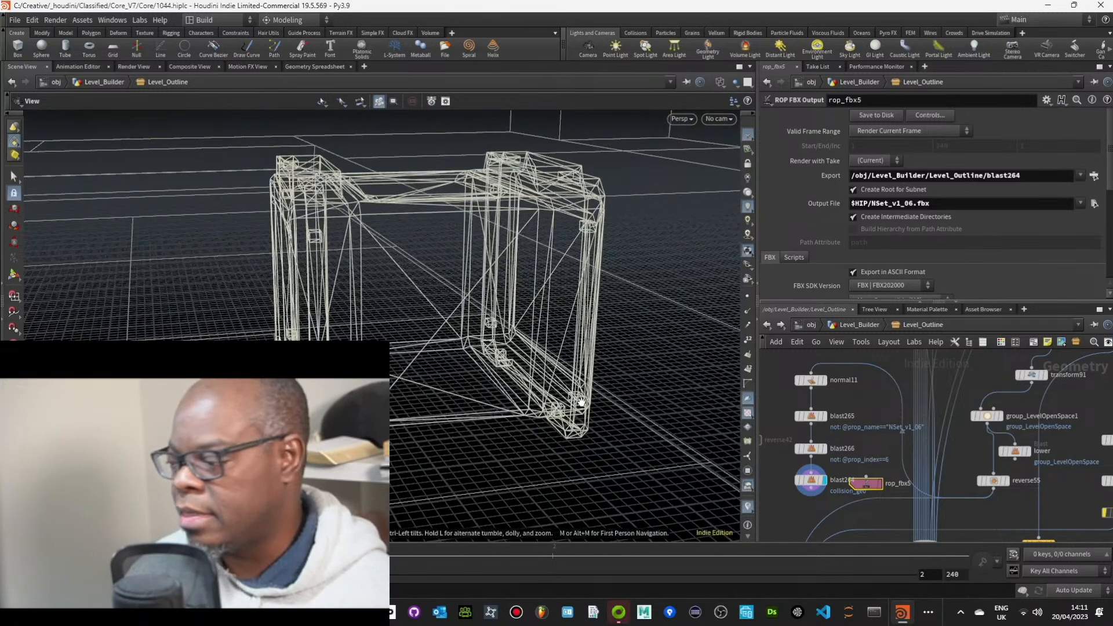
Review the parameters of the transform91 node and the reverse55 node in the Level_Outline network
middle_drag(890, 453, 795, 430)
scroll(911, 459, up, 2)
scroll(892, 461, up, 3)
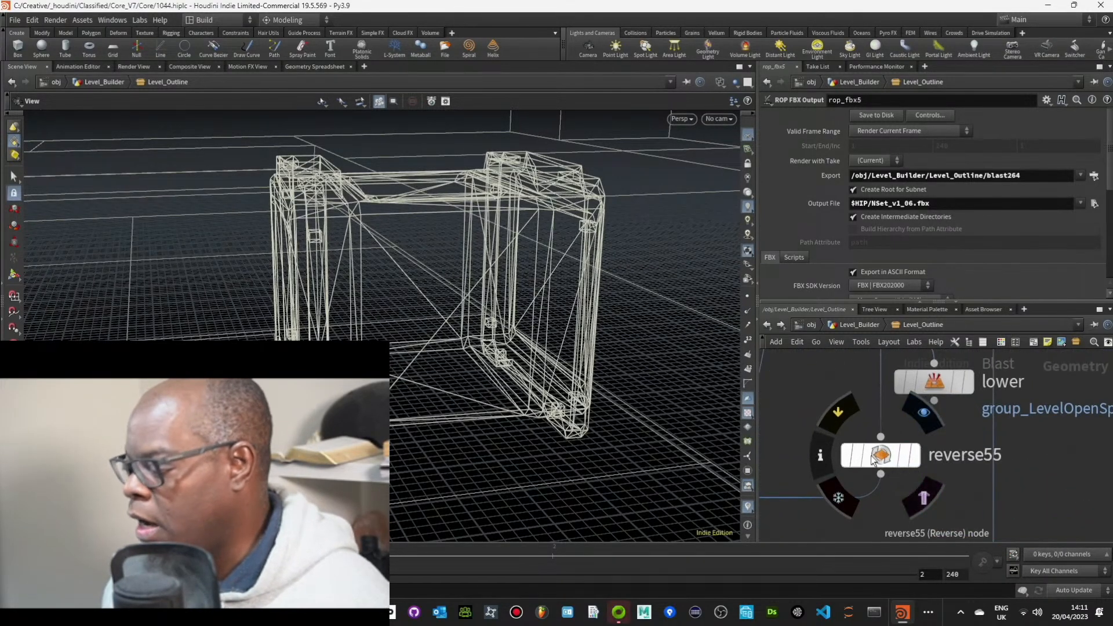
scroll(929, 430, down, 3)
middle_drag(929, 431, 868, 557)
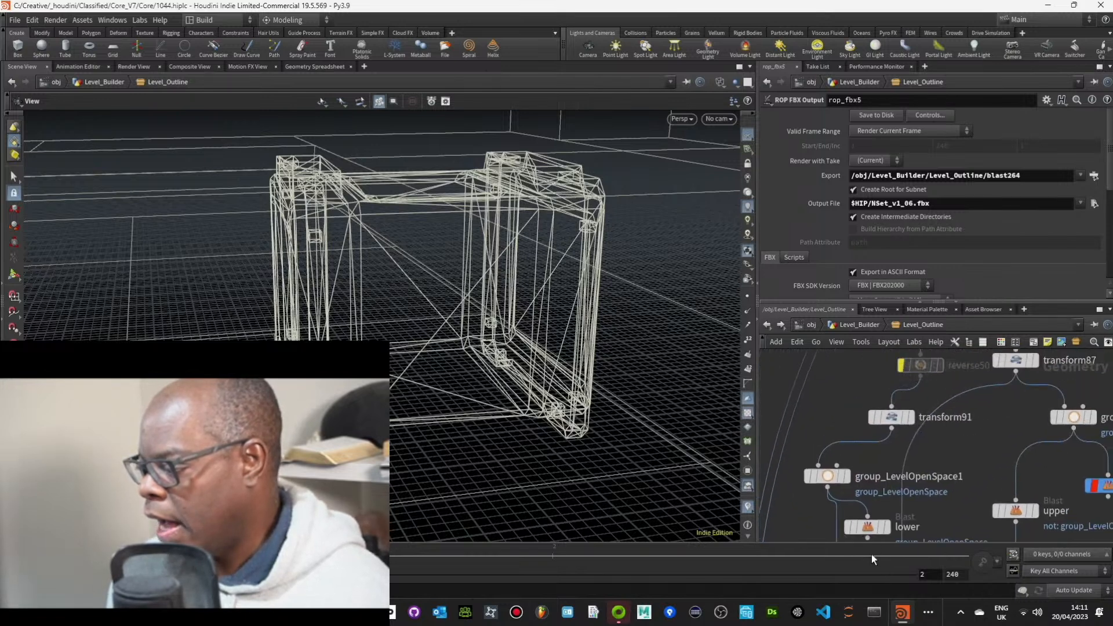
middle_drag(901, 474, 911, 443)
click(902, 390)
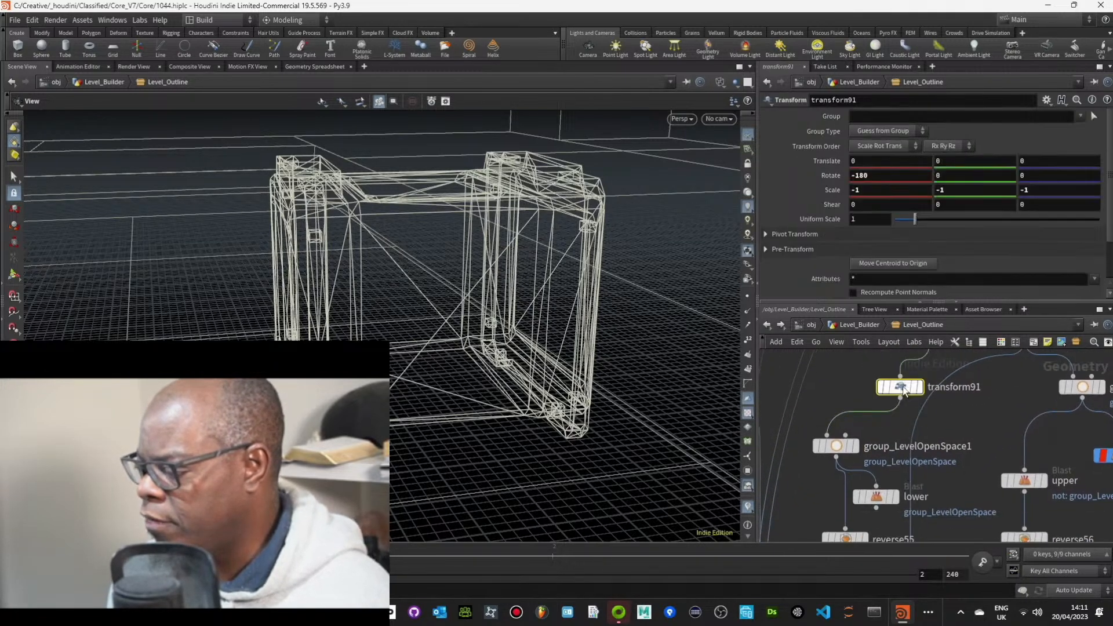
mouse_move(903, 391)
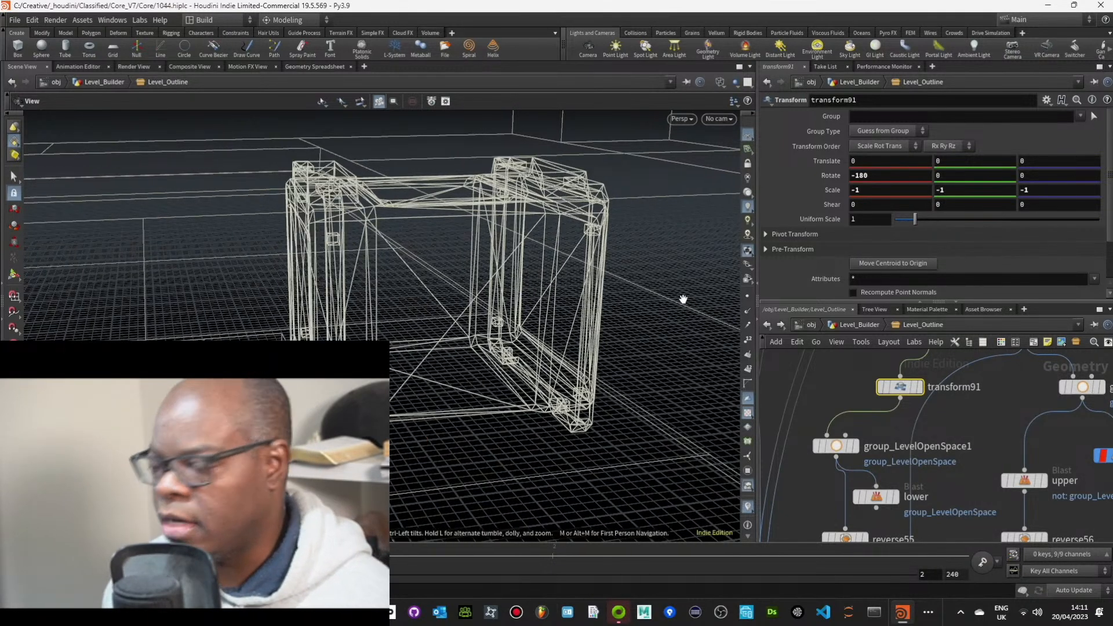
middle_drag(878, 451, 908, 375)
click(885, 416)
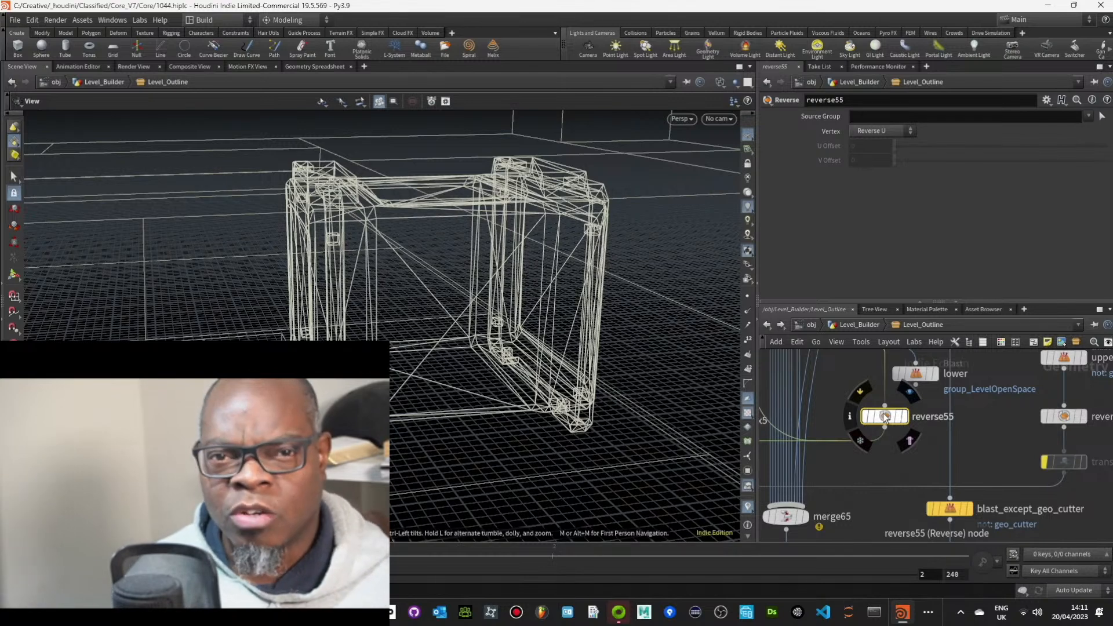
Review the parameters of the normal11 node above the blast265 node
scroll(883, 369, down, 2)
middle_drag(857, 385, 938, 453)
scroll(951, 385, down, 2)
scroll(865, 401, up, 5)
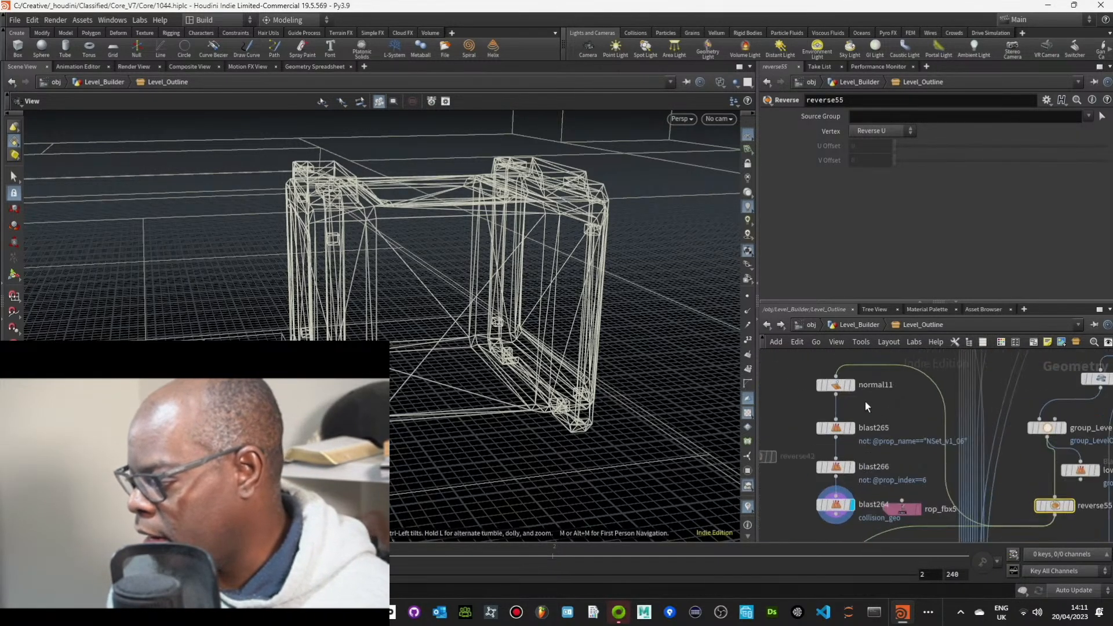
scroll(860, 401, up, 2)
mouse_move(822, 377)
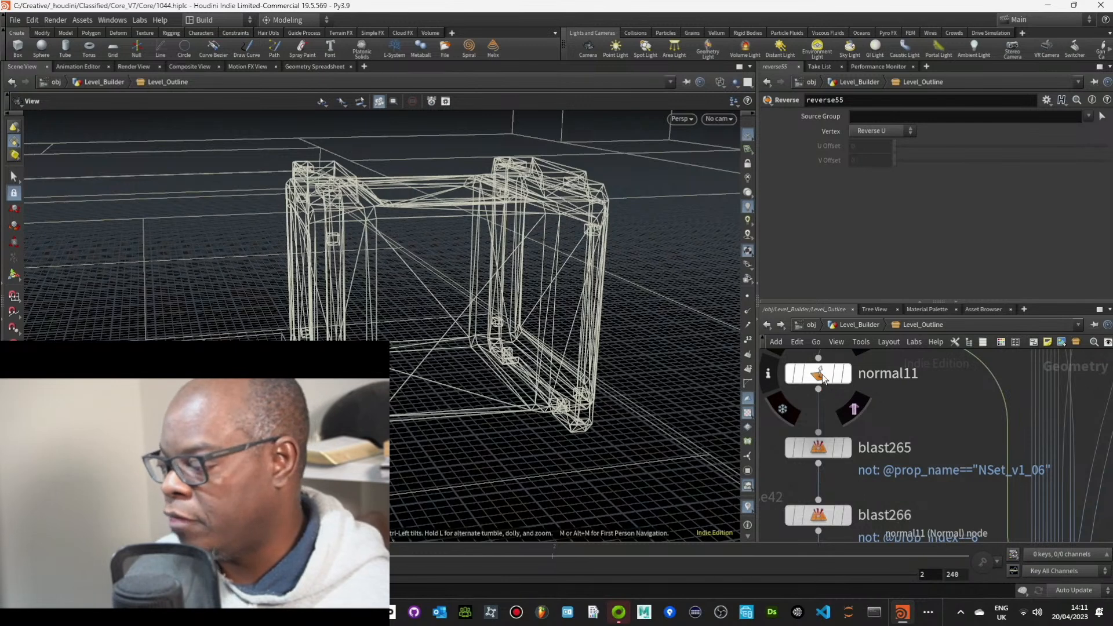
click(824, 378)
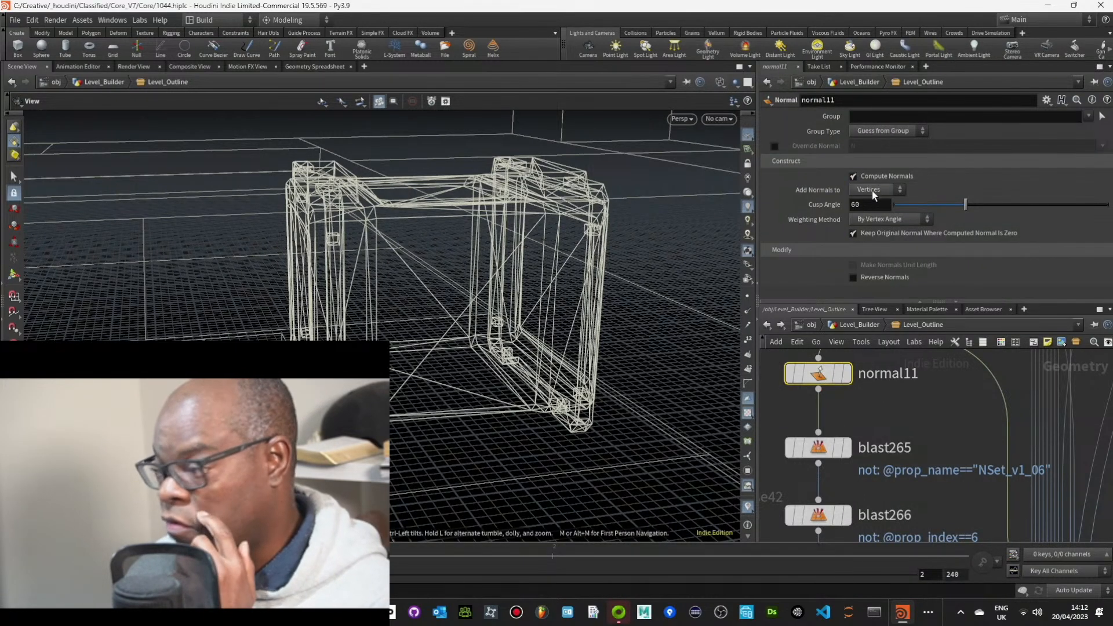
Display the output of the transform91 node in the viewport
scroll(911, 417, down, 3)
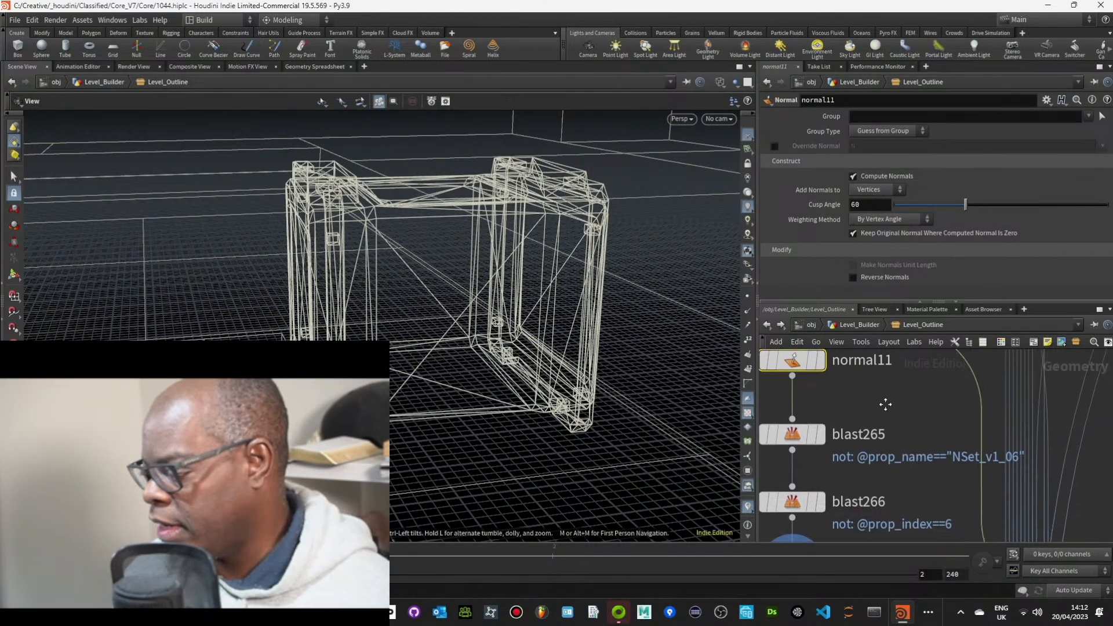
middle_drag(885, 411, 829, 407)
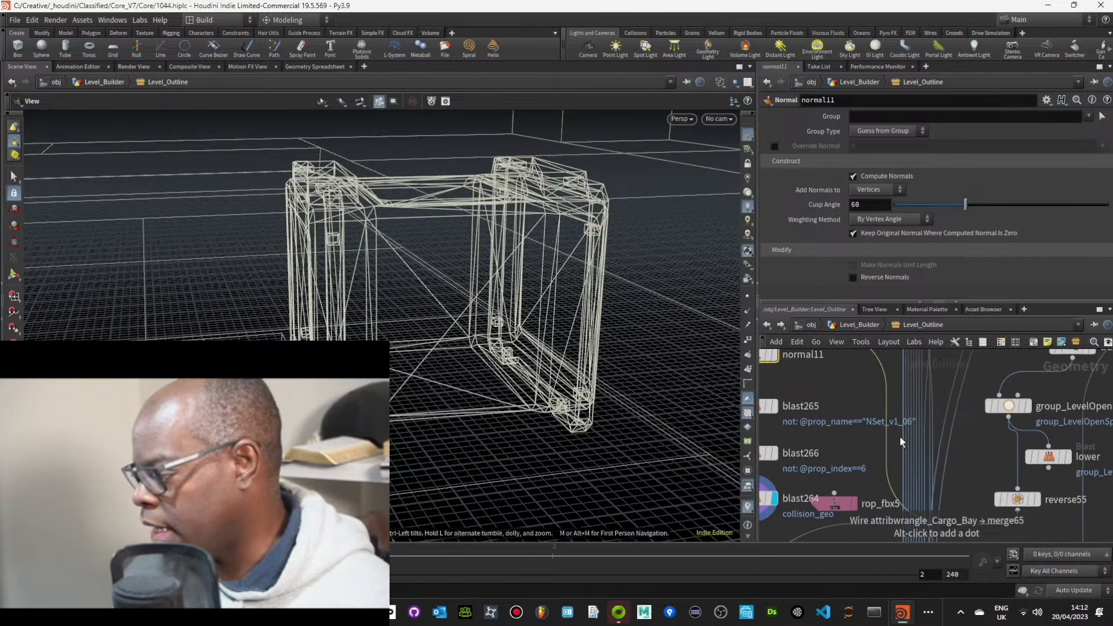
middle_drag(902, 436, 823, 422)
scroll(822, 422, down, 3)
scroll(910, 387, up, 4)
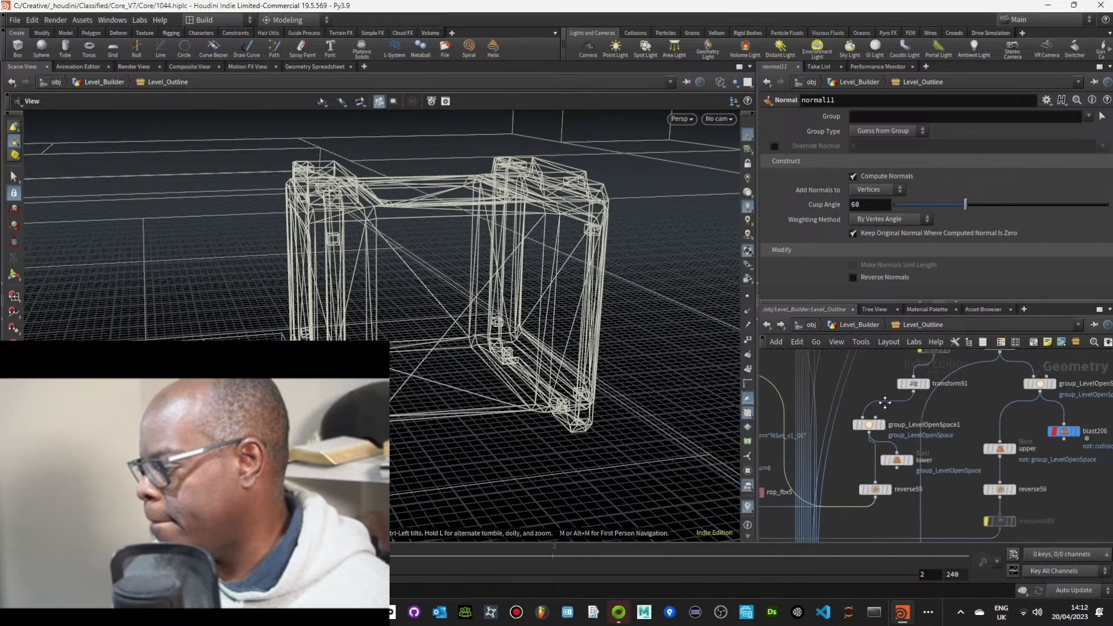
click(927, 371)
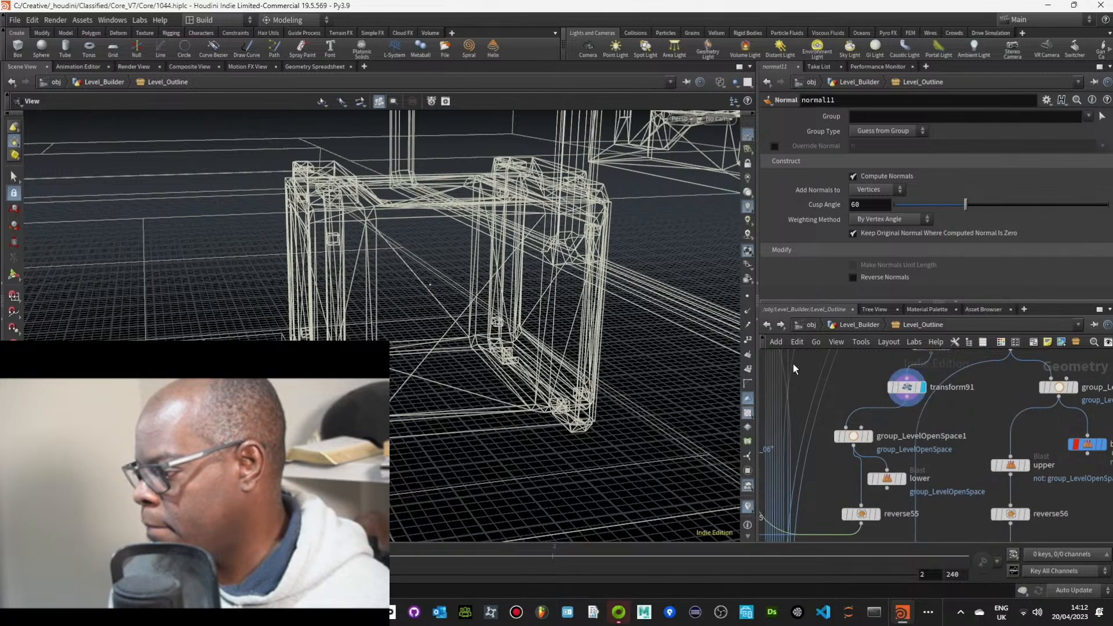
Show the primitive normals in the viewport and set their Scale Normal guide size to 0.27
click(750, 359)
drag(478, 353, 585, 337)
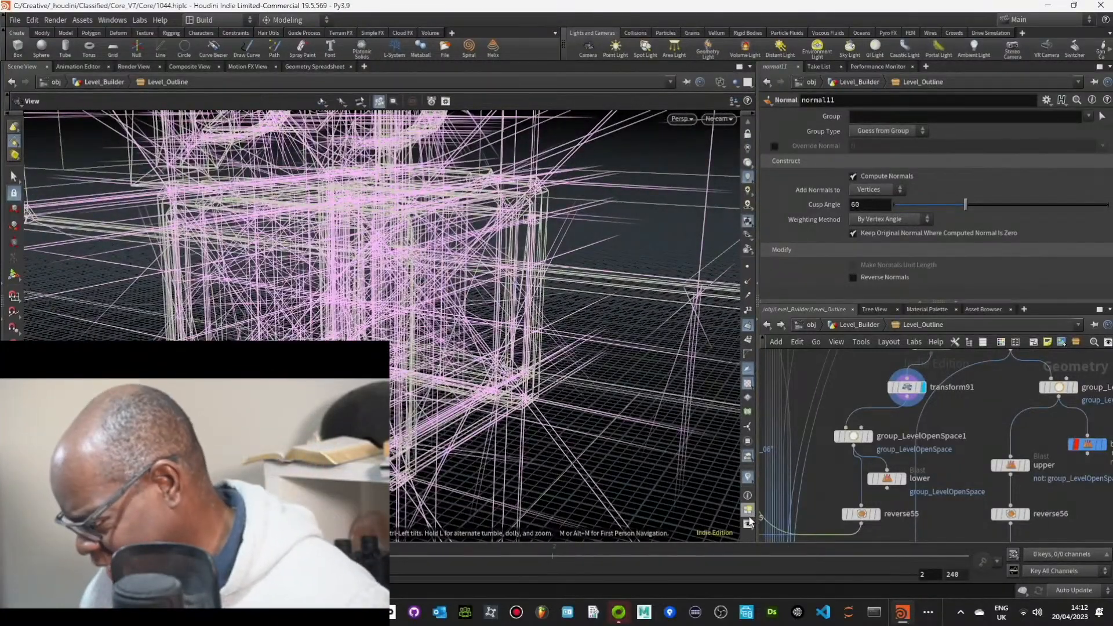
click(748, 525)
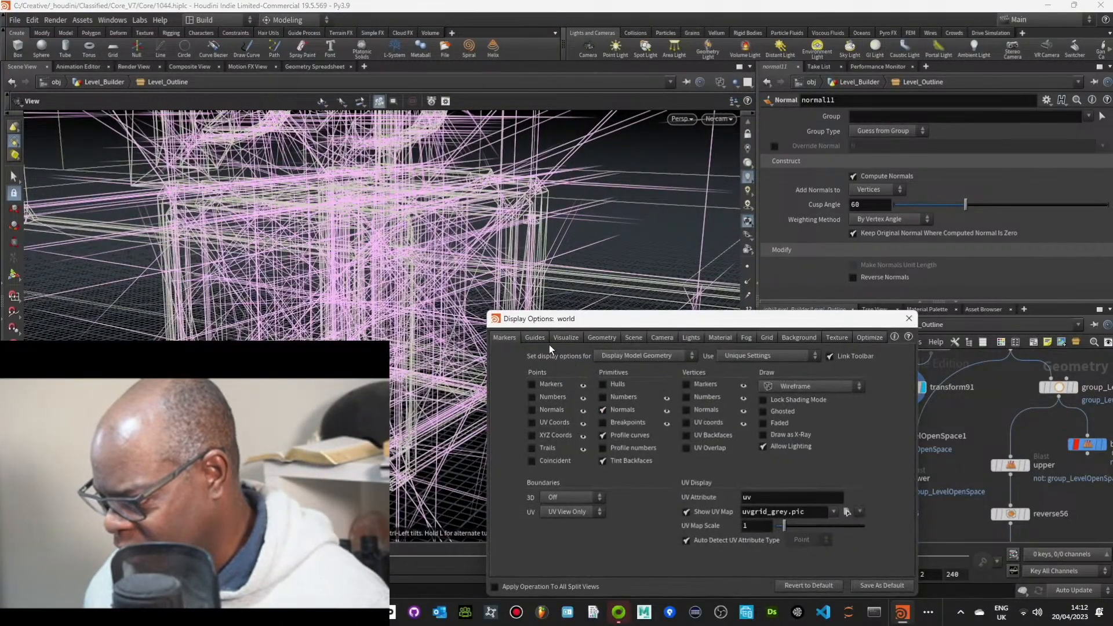
click(535, 338)
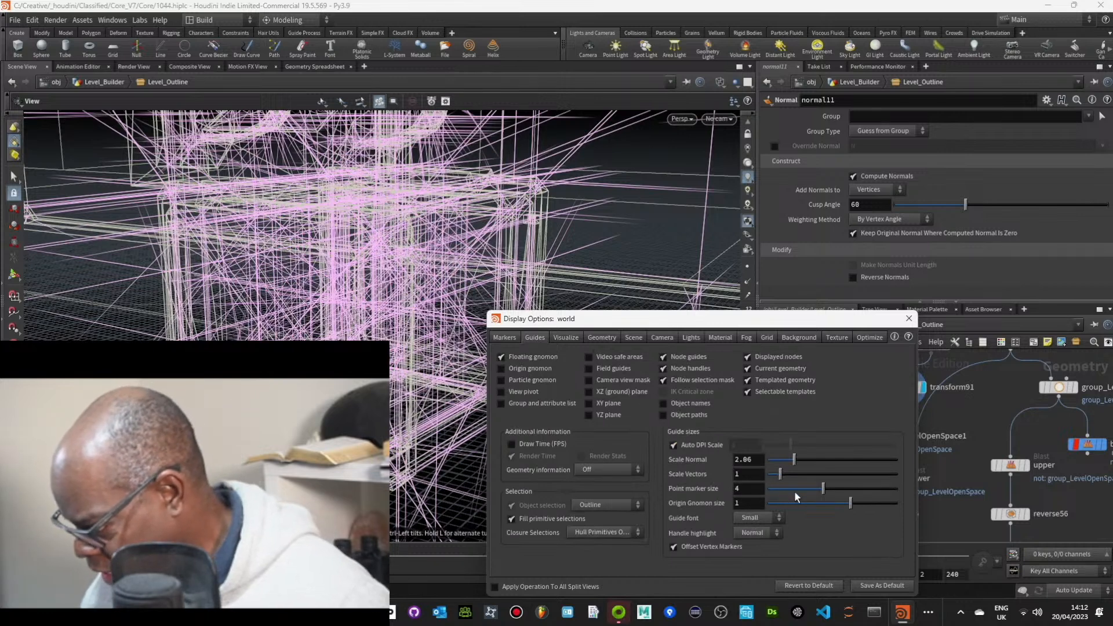
drag(796, 465, 771, 463)
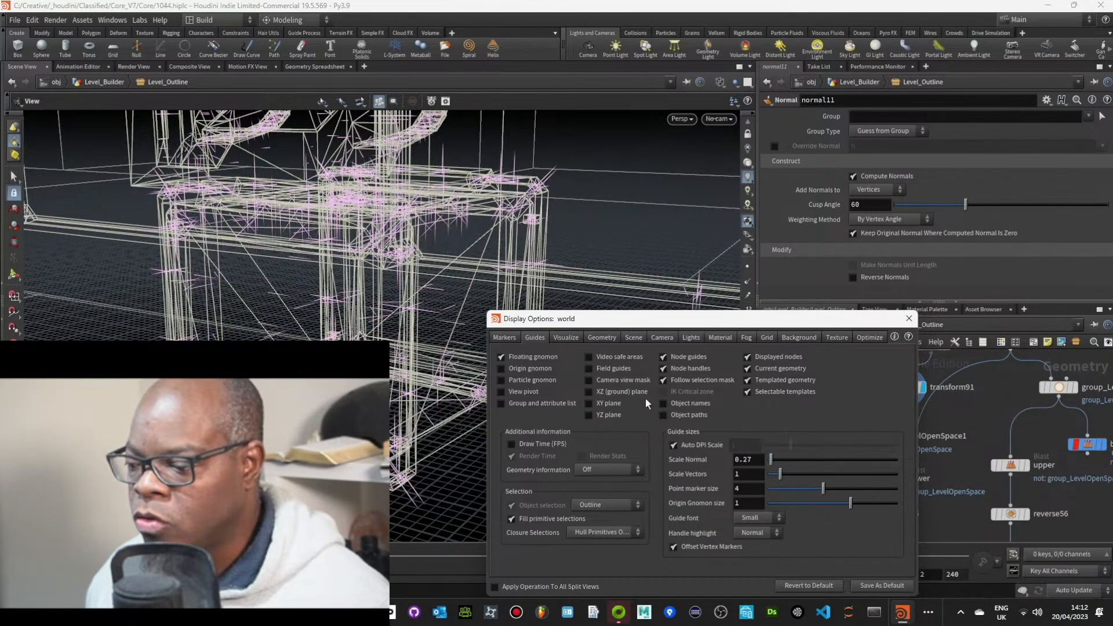
drag(396, 303, 440, 225)
click(909, 318)
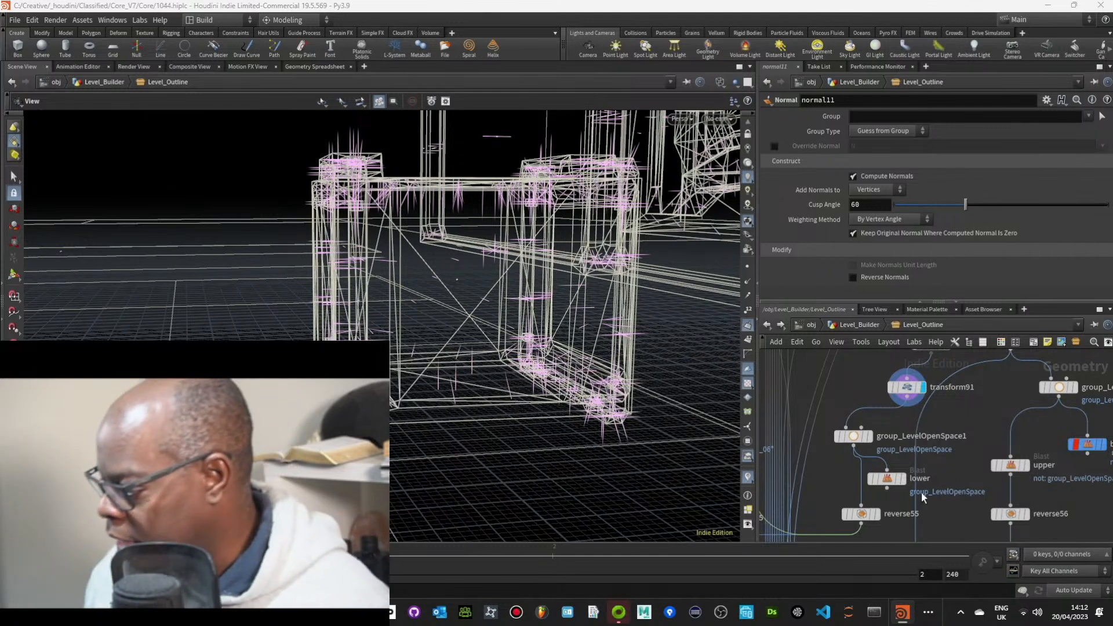
Display the output of the reverse55 node and examine the crate frame's normals from above
middle_drag(920, 493, 932, 395)
scroll(880, 437, up, 5)
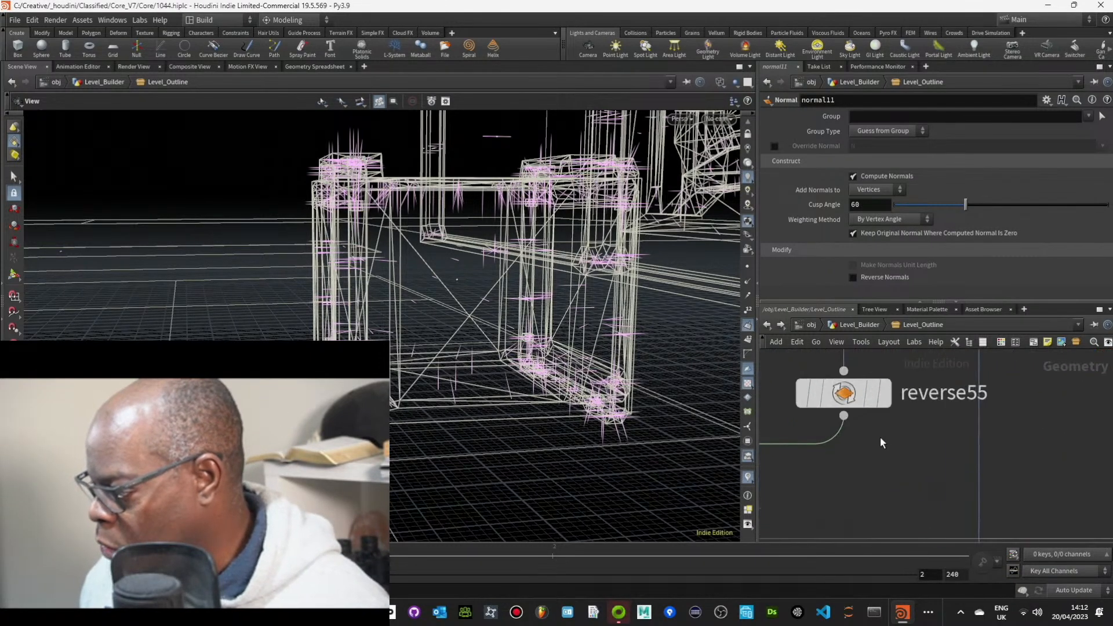
click(847, 399)
middle_drag(911, 415, 908, 451)
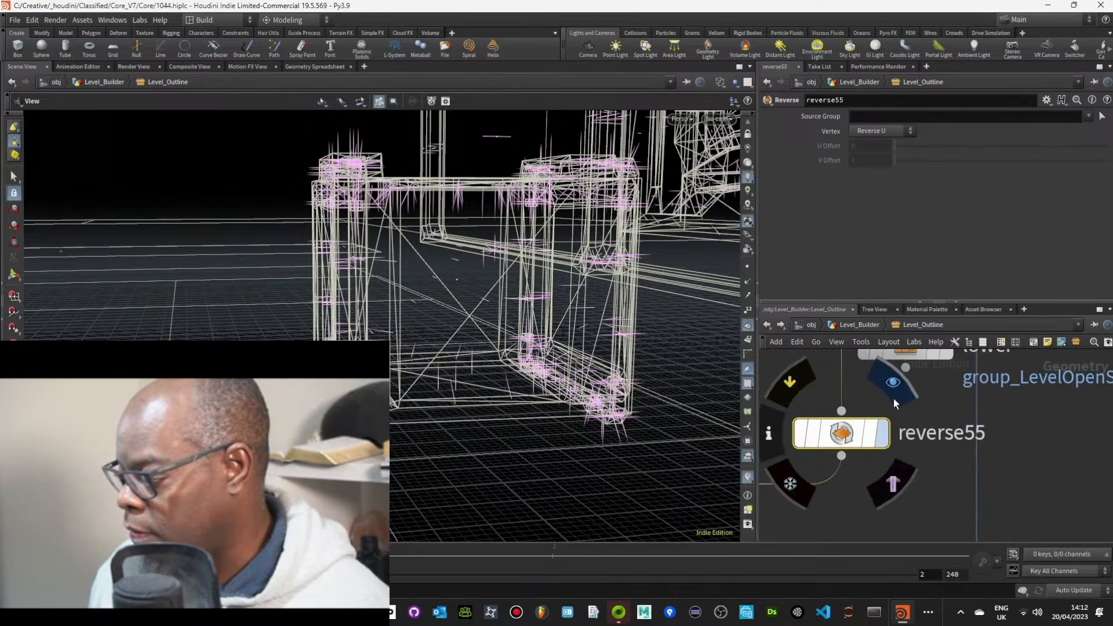
click(899, 388)
drag(525, 329, 576, 419)
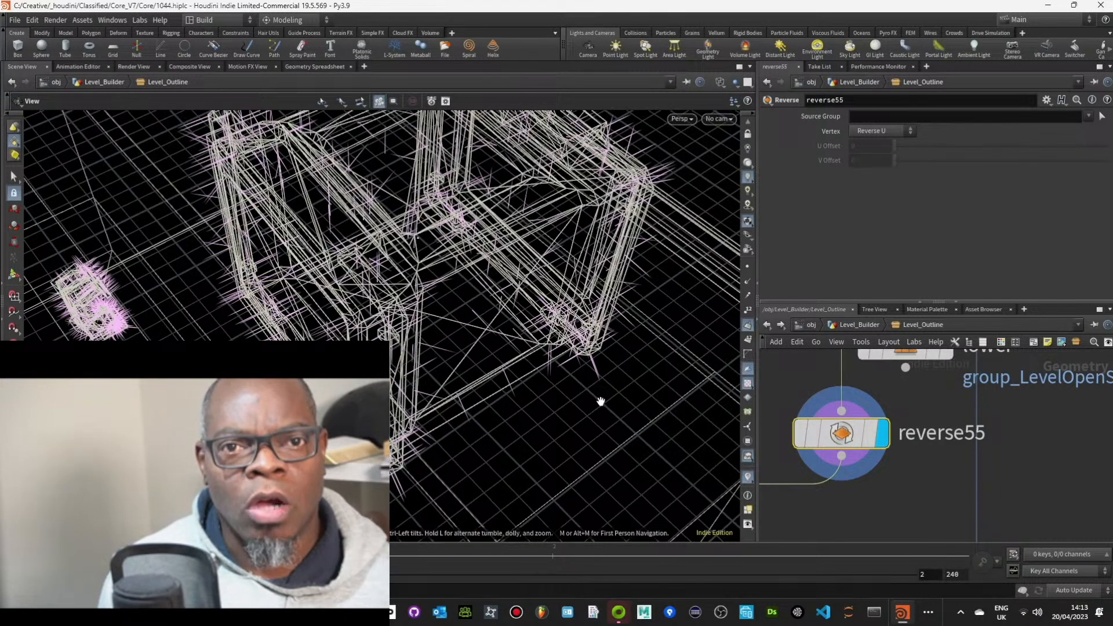
Find the normal11 node above blast265 and review its parameters
middle_drag(787, 388, 968, 544)
scroll(897, 413, down, 2)
scroll(858, 487, up, 1)
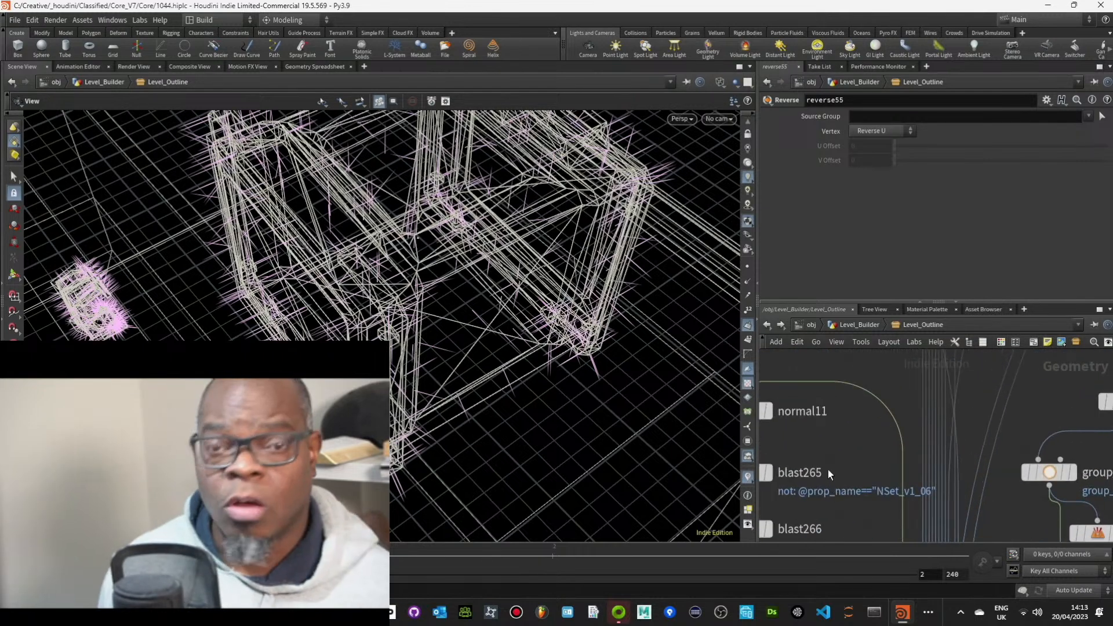
scroll(829, 446, up, 2)
click(789, 408)
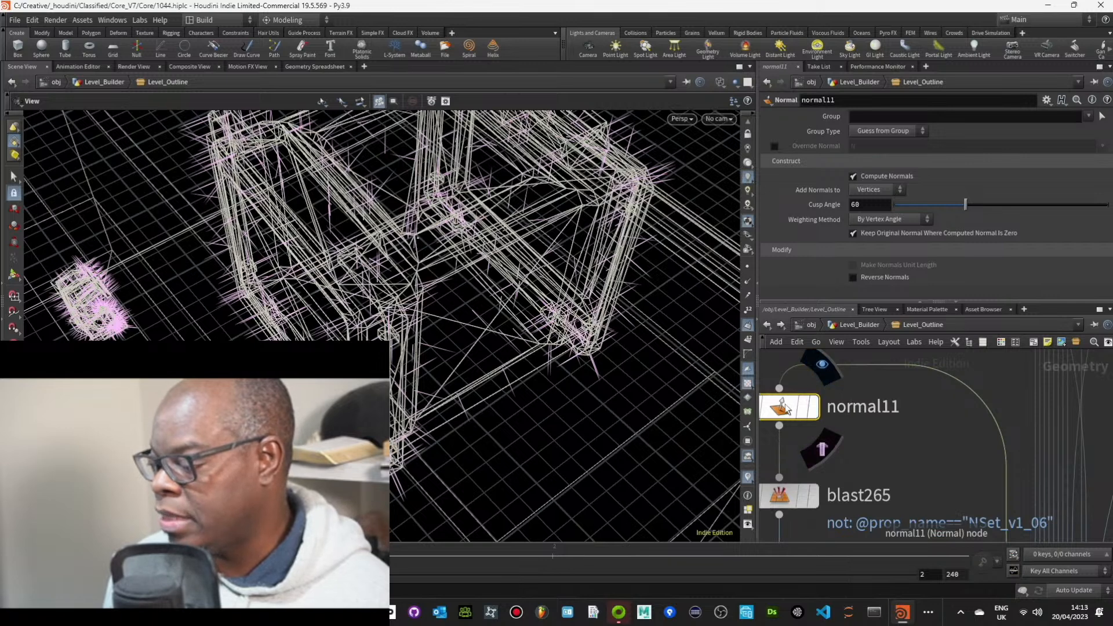
scroll(912, 491, down, 3)
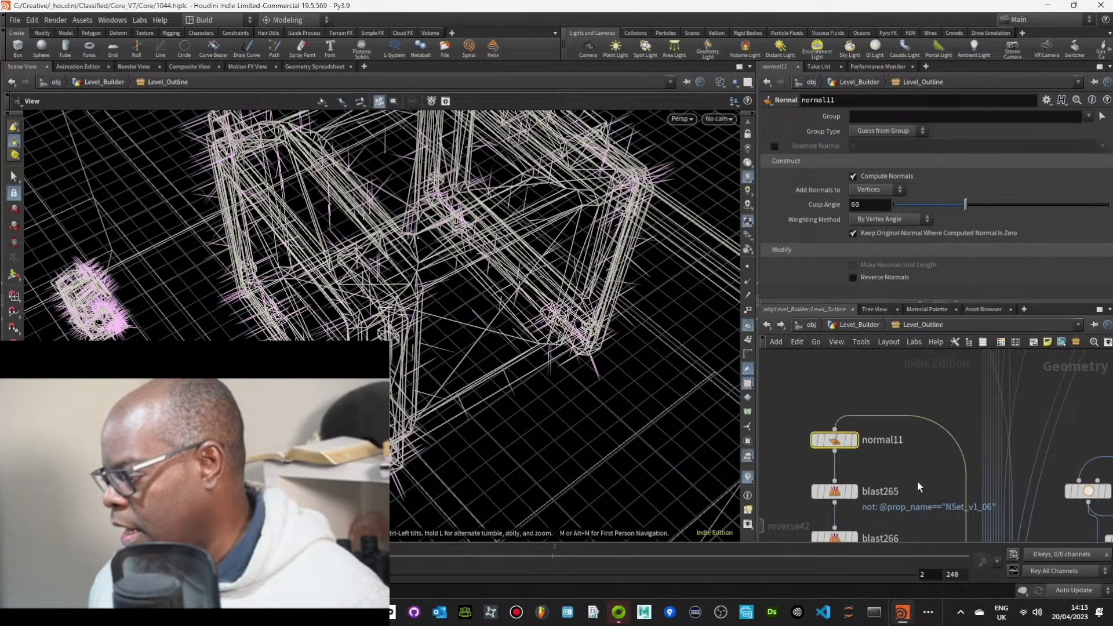
Hide the primitive normals and show the point normals on the crate wireframe instead
click(748, 325)
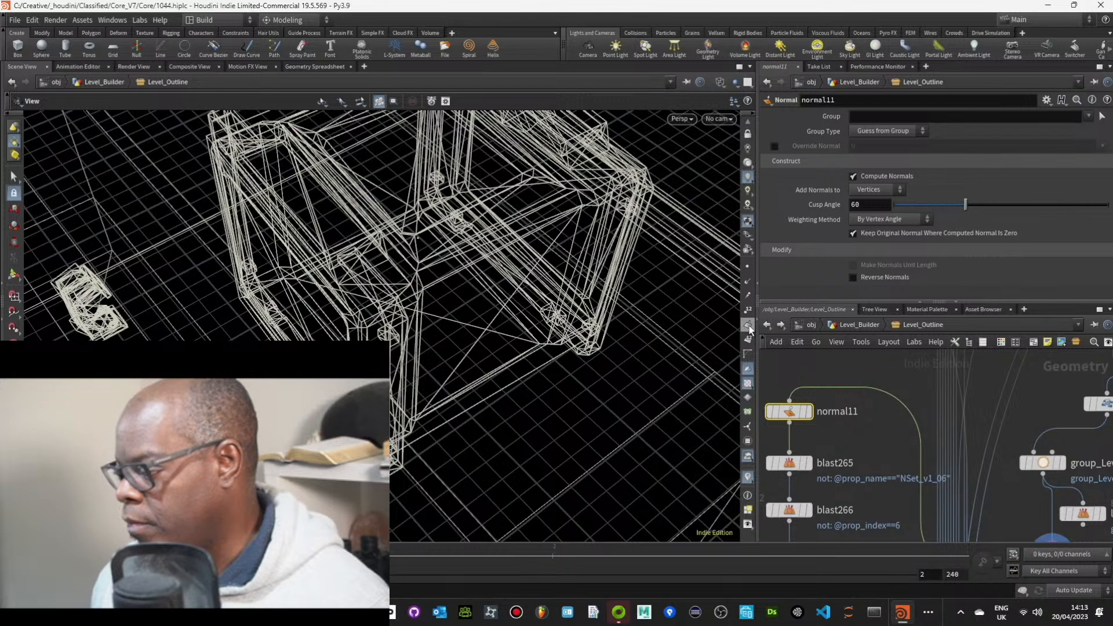
click(747, 281)
drag(572, 314, 551, 250)
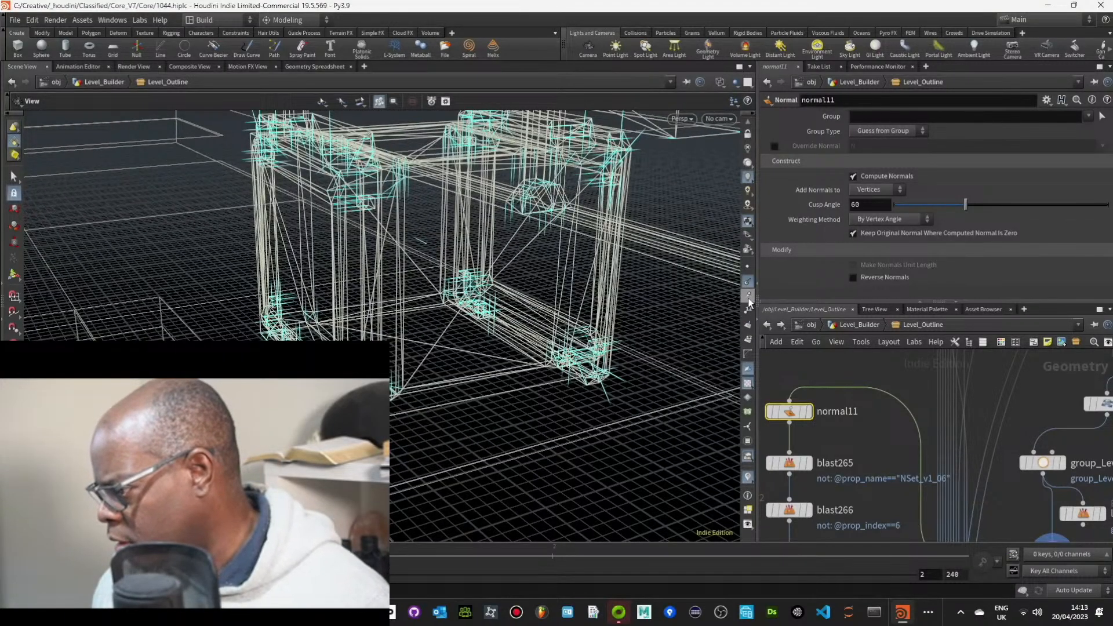
Display the output of the normal11 node, examine the crate's normals and locate the rop_fbx5 export node below
mouse_move(808, 421)
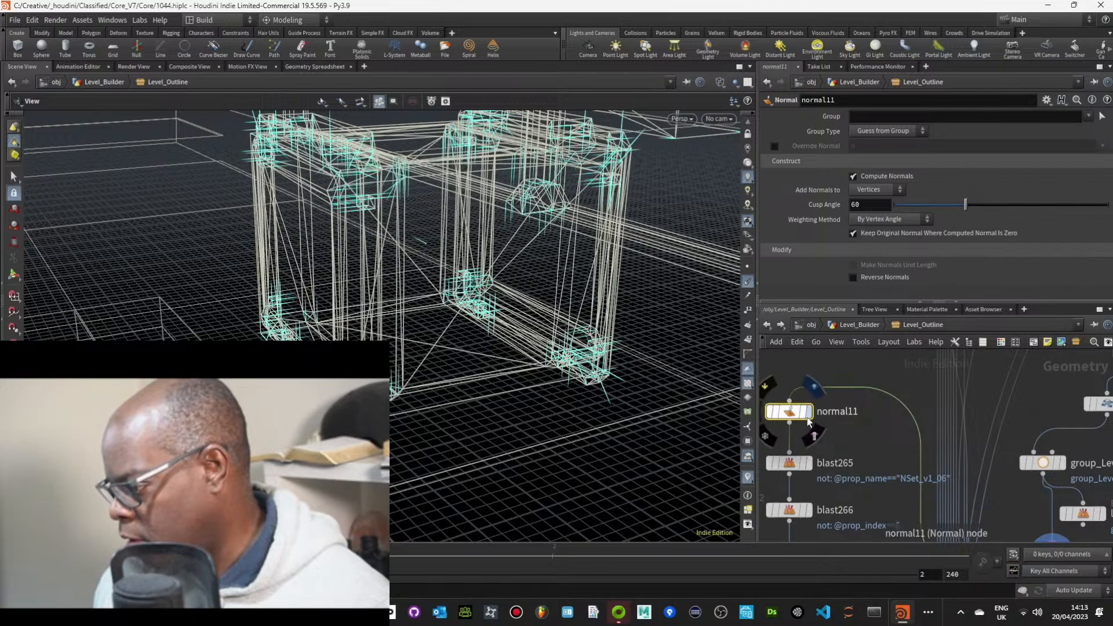
click(815, 386)
drag(509, 373, 450, 403)
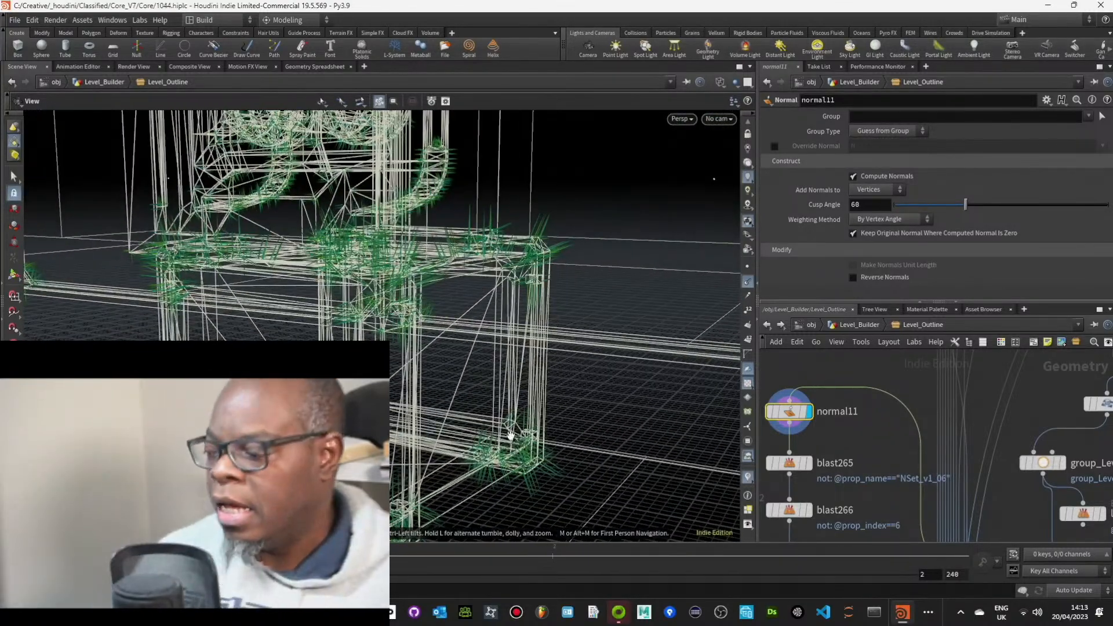
middle_drag(907, 487, 914, 364)
mouse_move(910, 453)
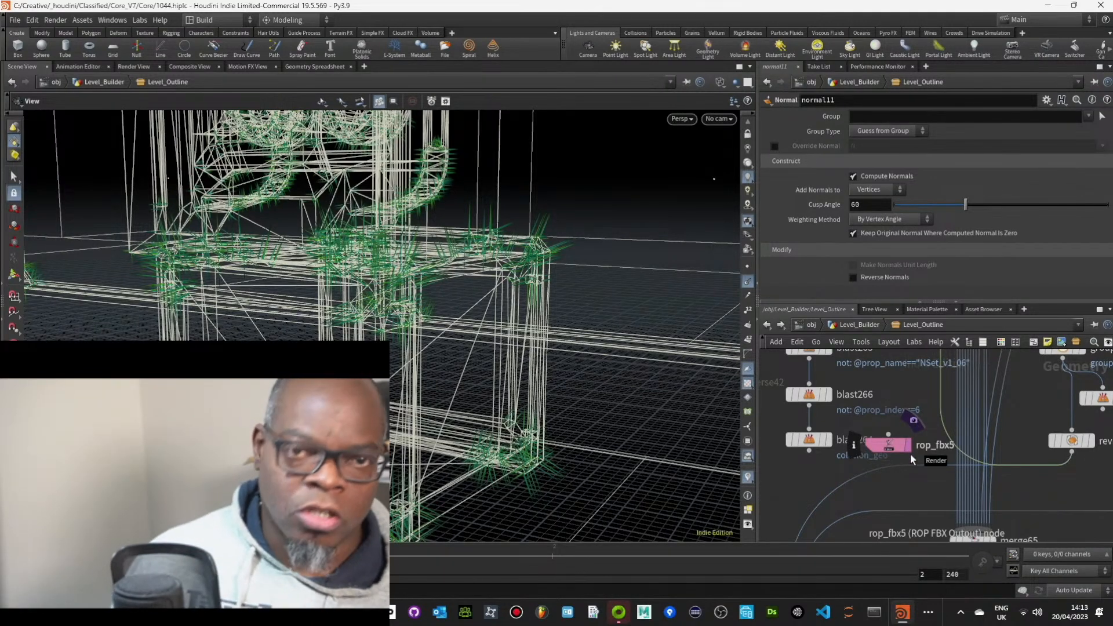
Switch to Unity and compare the previews of the NSet_v1_06 5 After Reverse and NSet_v1_06 5 models
key(alt+Tab)
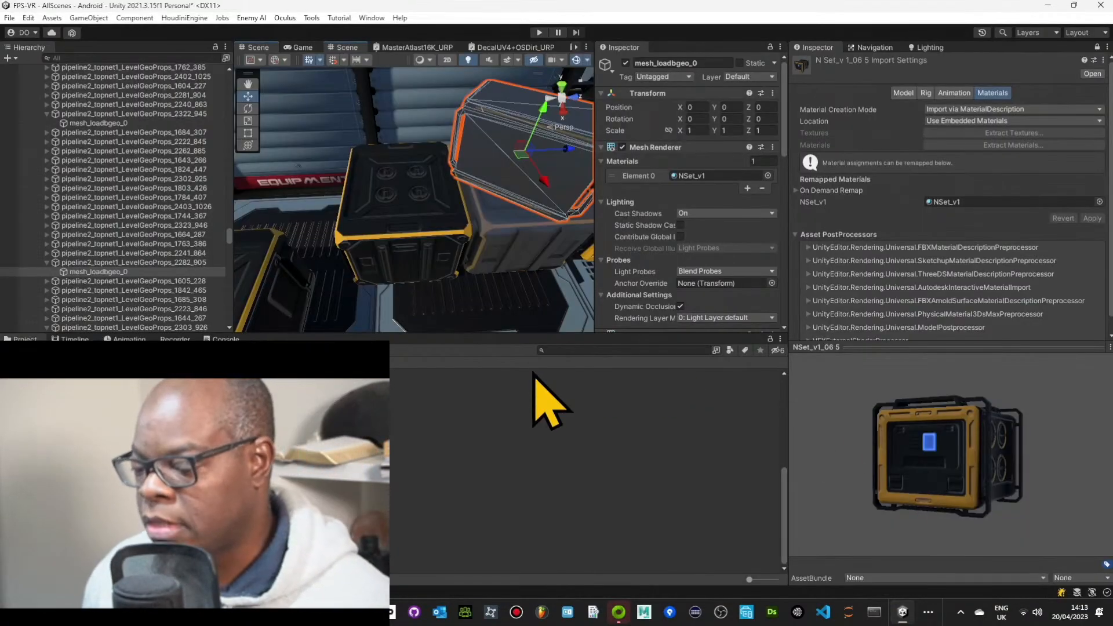
click(278, 457)
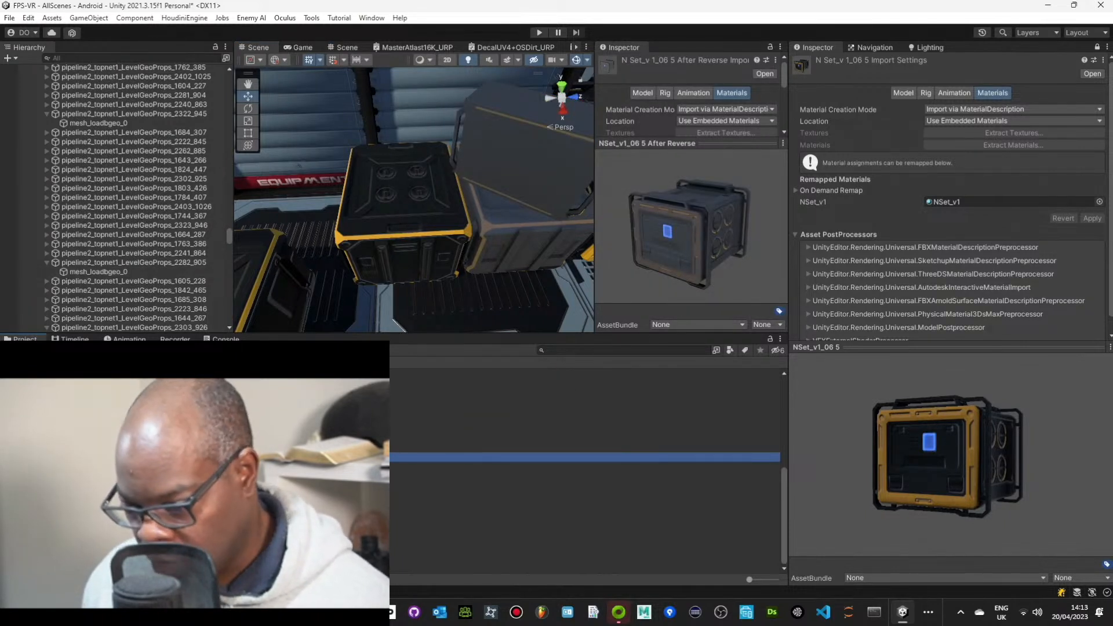
click(751, 239)
scroll(347, 464, up, 1)
click(347, 470)
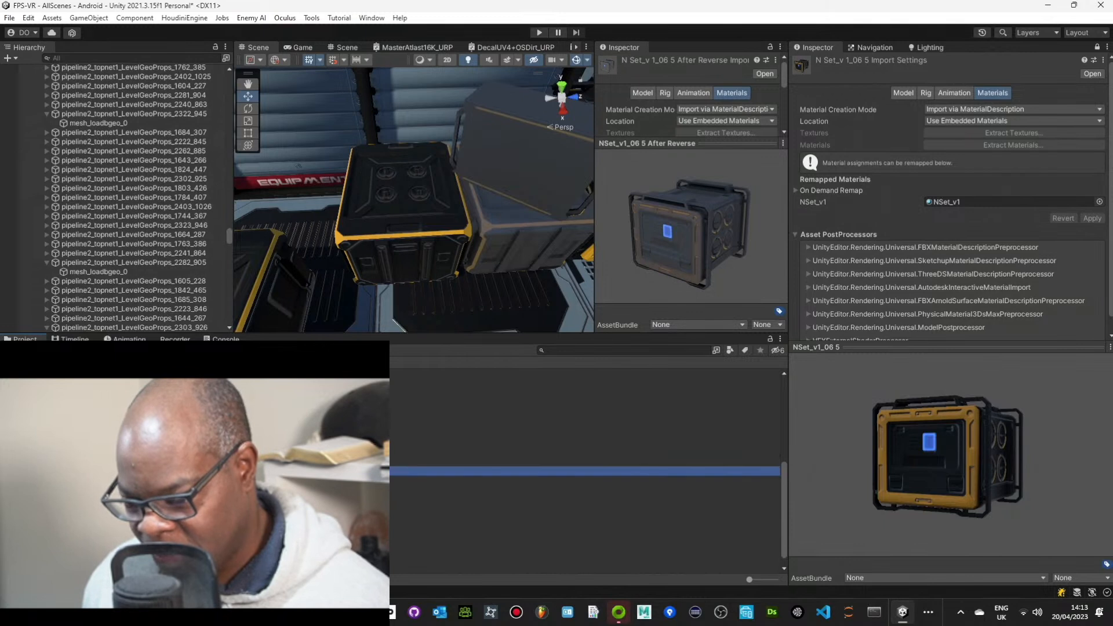
key(Down)
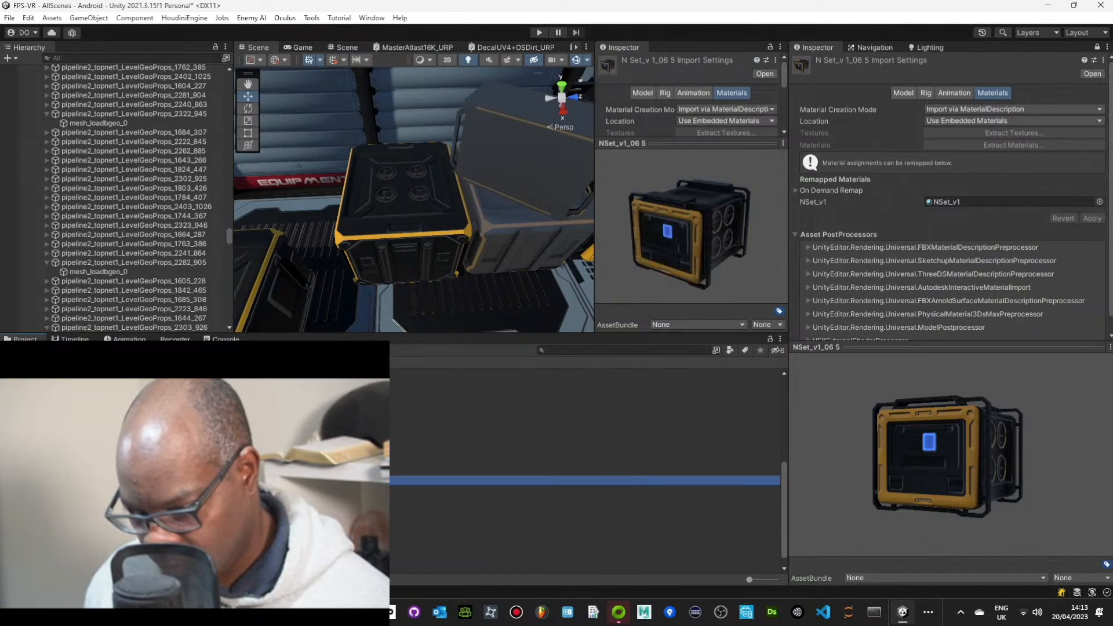
key(Up)
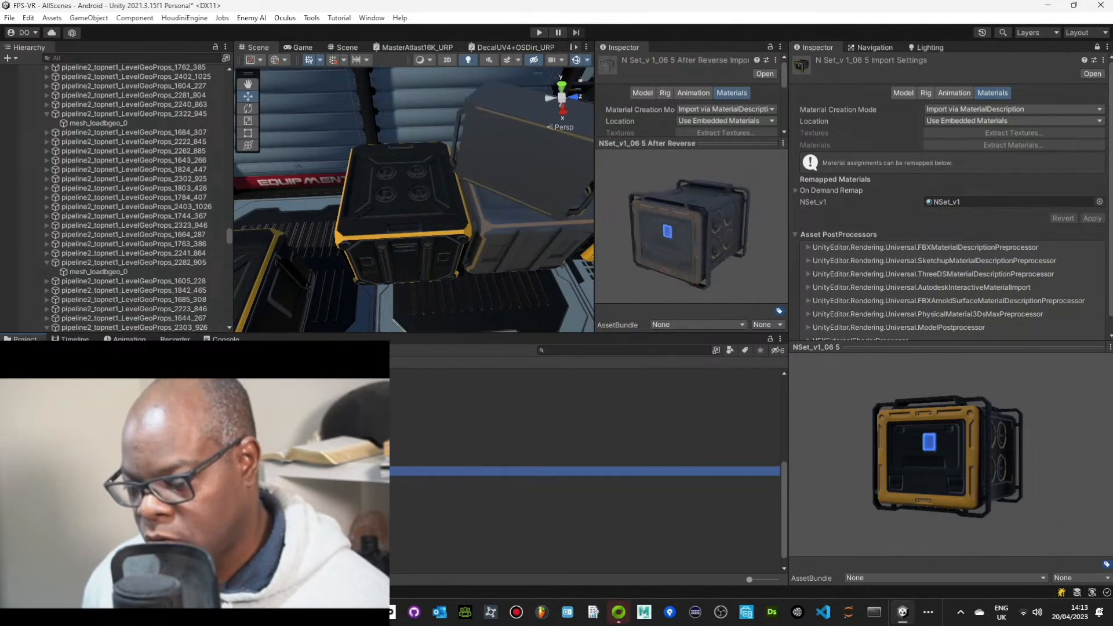
Detach the NSet_v1_06 5 After Reverse model preview into a floating window and rotate the crate in it
right_click(681, 144)
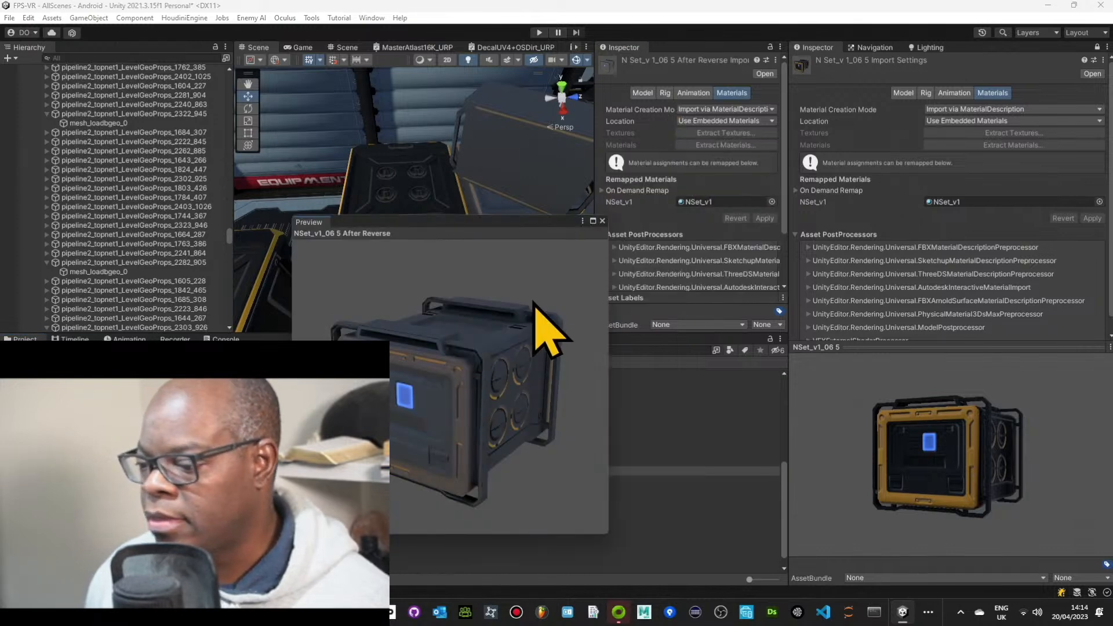
drag(482, 359, 488, 313)
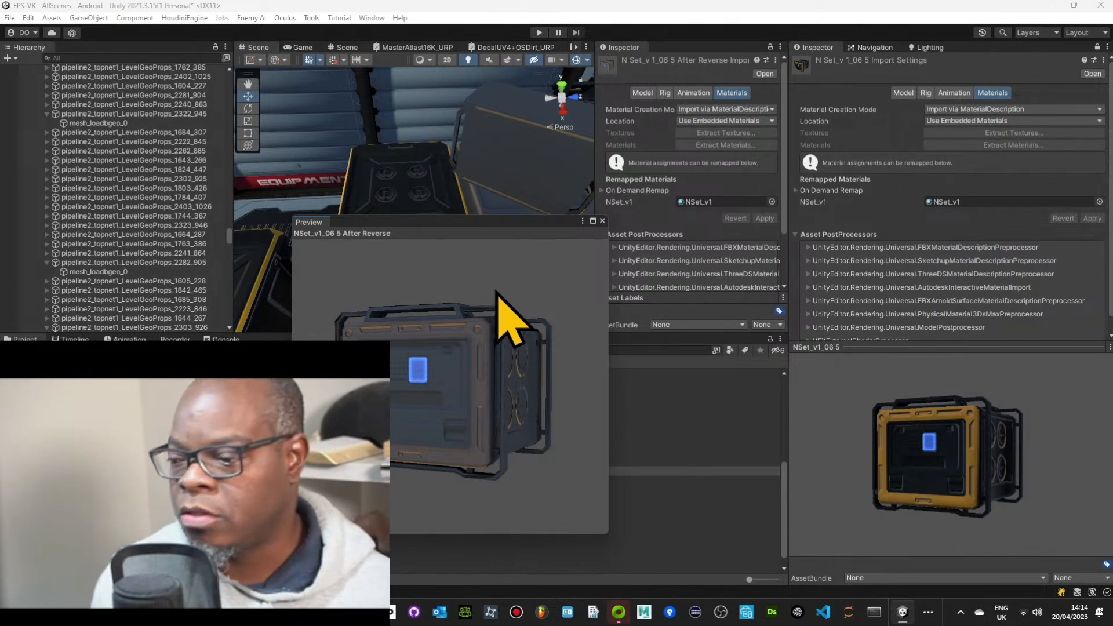
drag(489, 243, 537, 223)
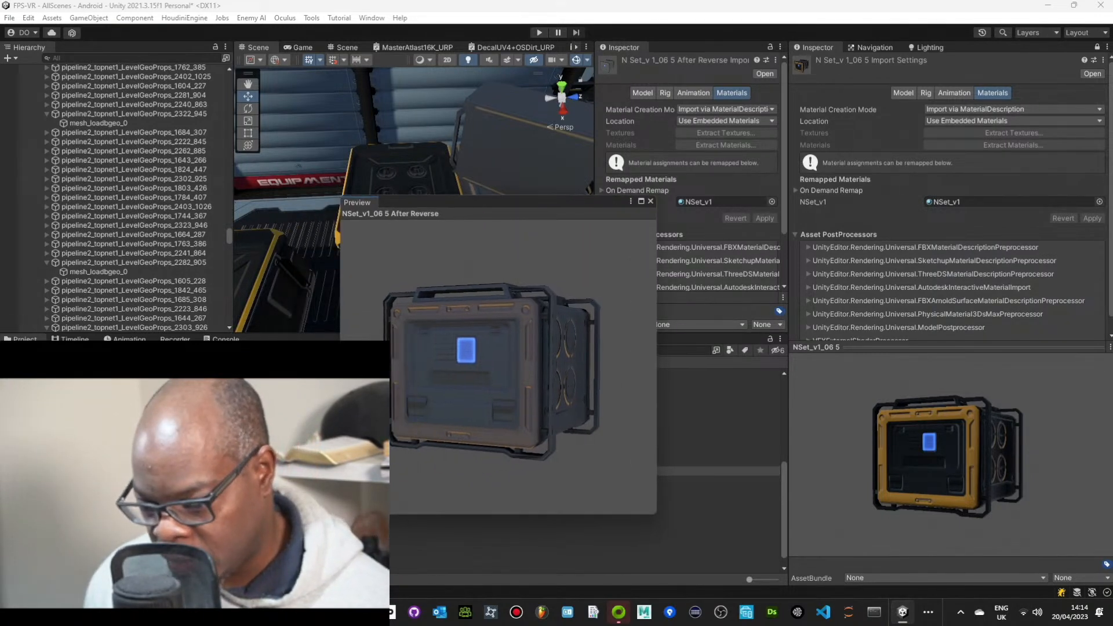
Compare the crate in NSet_v1_06 4 Before Reverse, NSet_v1_06 5 After Reverse and NSet_v1_06 5 by rotating each enlarged preview
click(279, 453)
drag(495, 410, 415, 398)
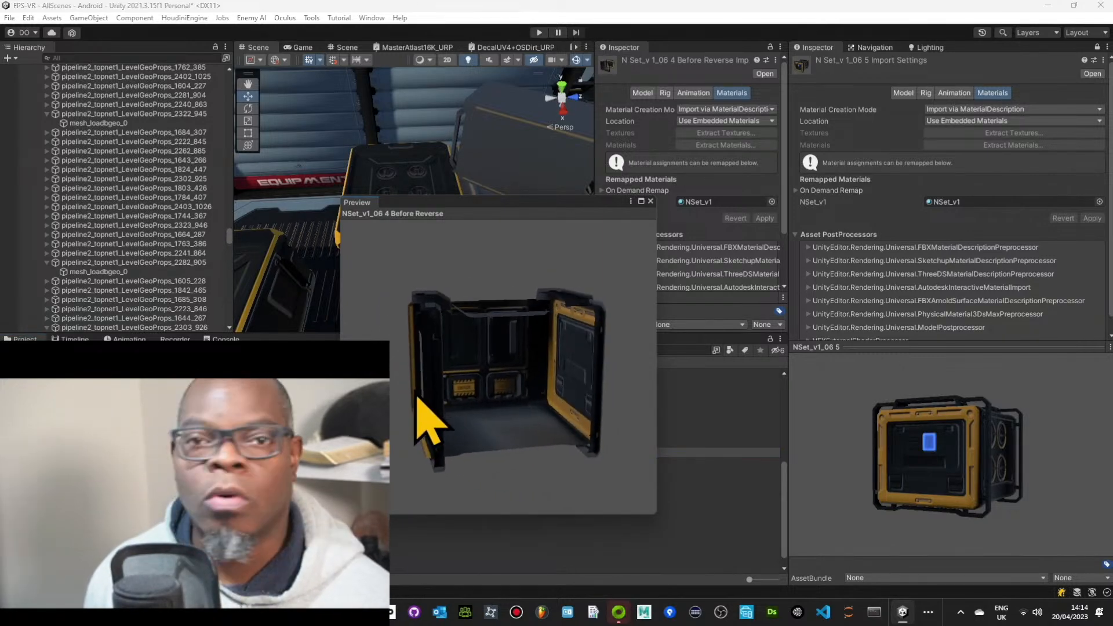
click(278, 471)
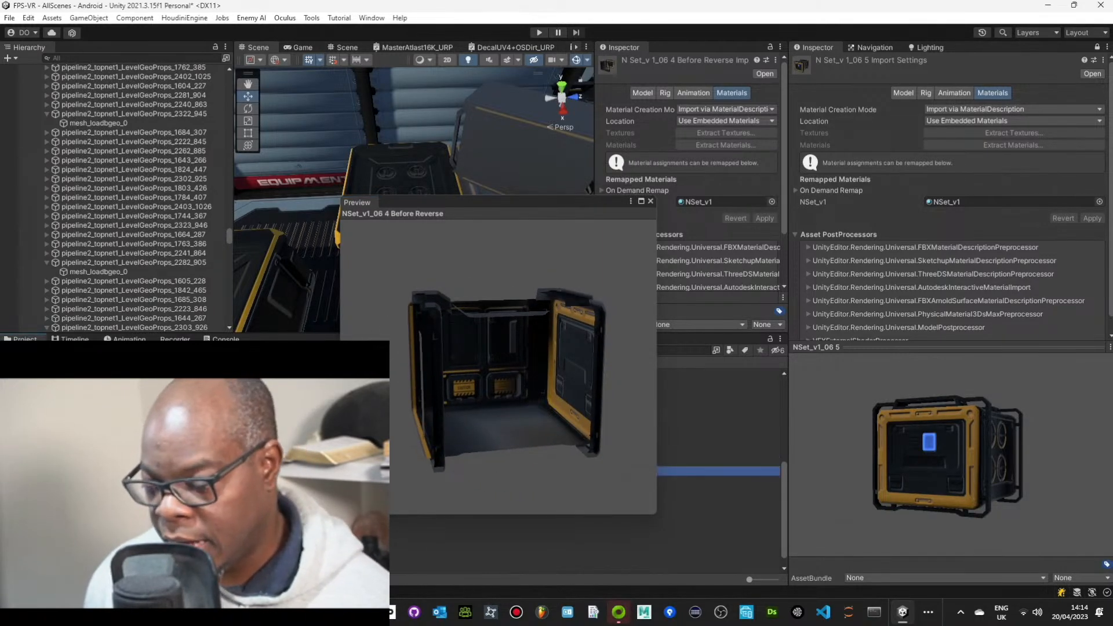
drag(527, 402, 493, 397)
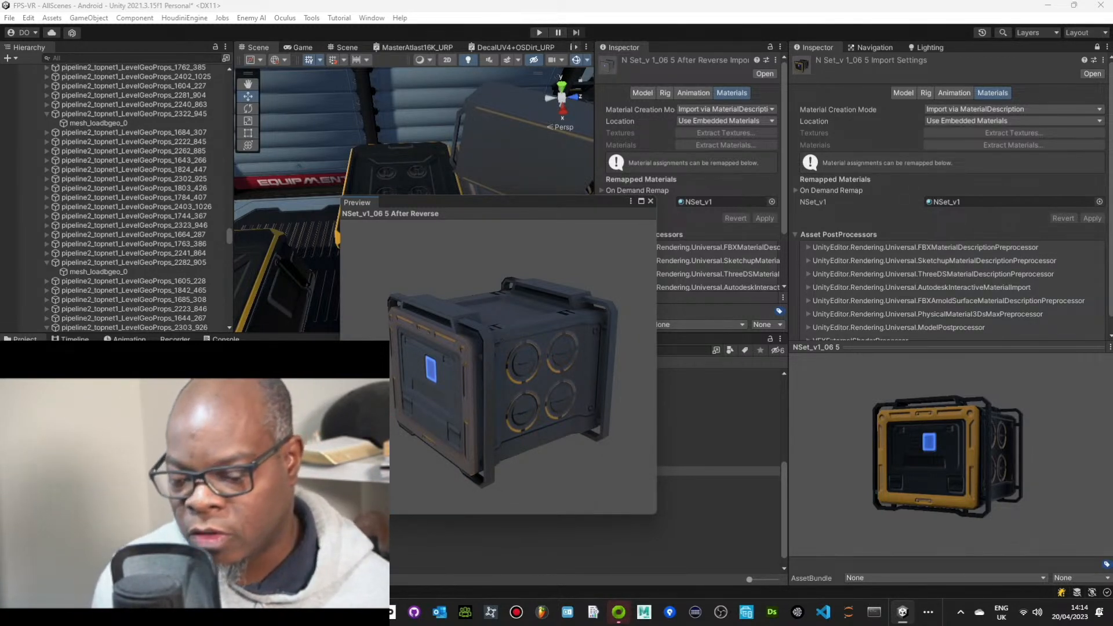
click(336, 480)
drag(462, 404, 519, 376)
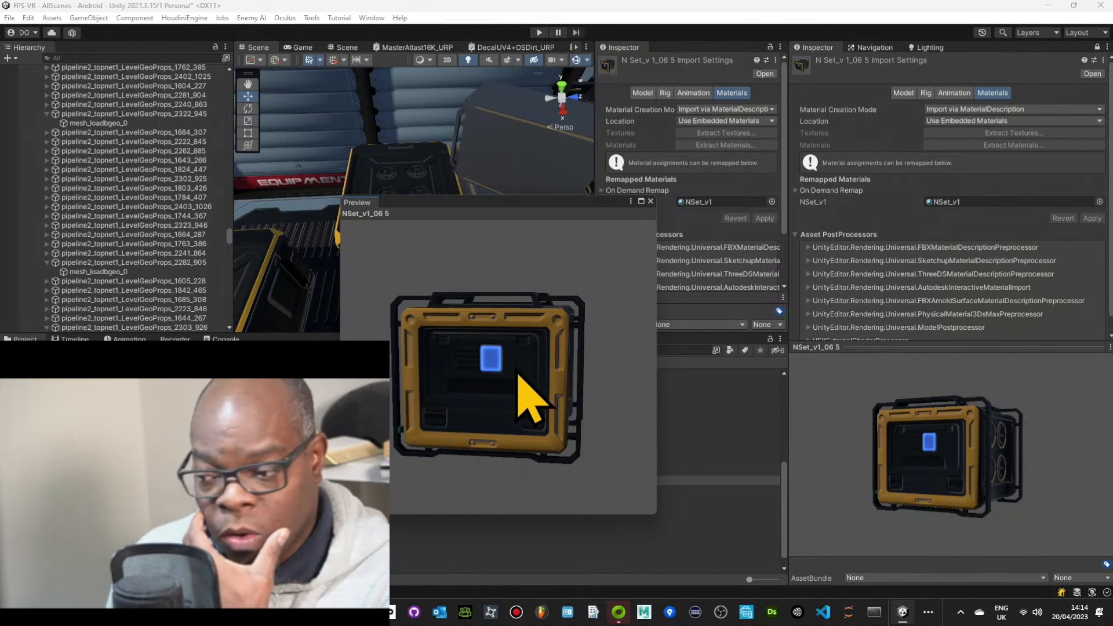